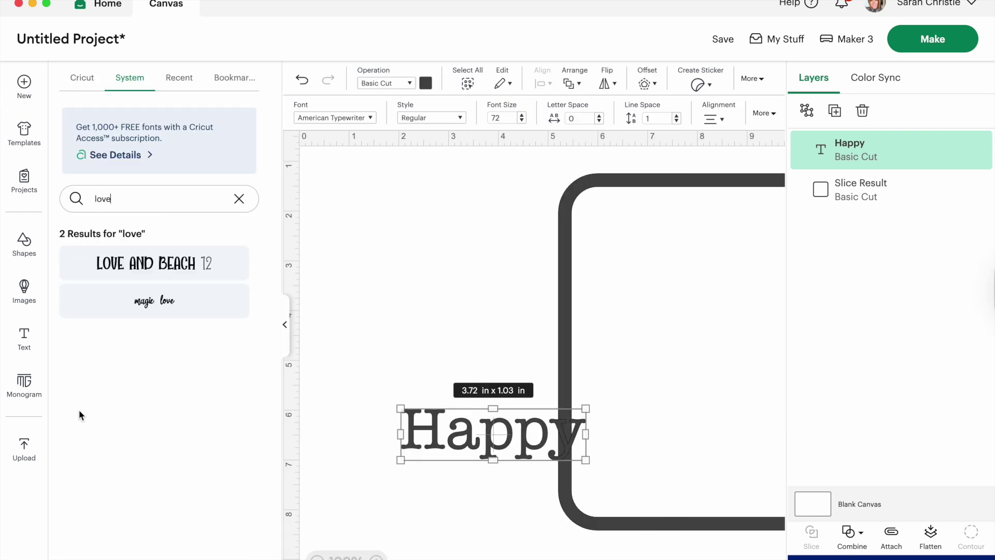
Set the word Happy in the LOVE AND BEACH 12 font inside the frame and add a separate text reading Birthday
left_click(115, 261)
left_click_drag(429, 438, 654, 310)
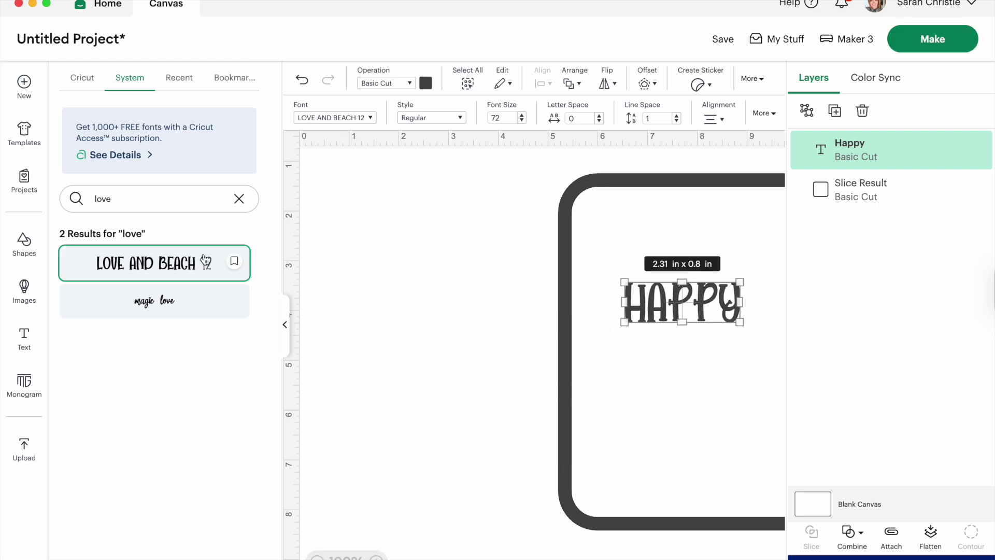
left_click(21, 342)
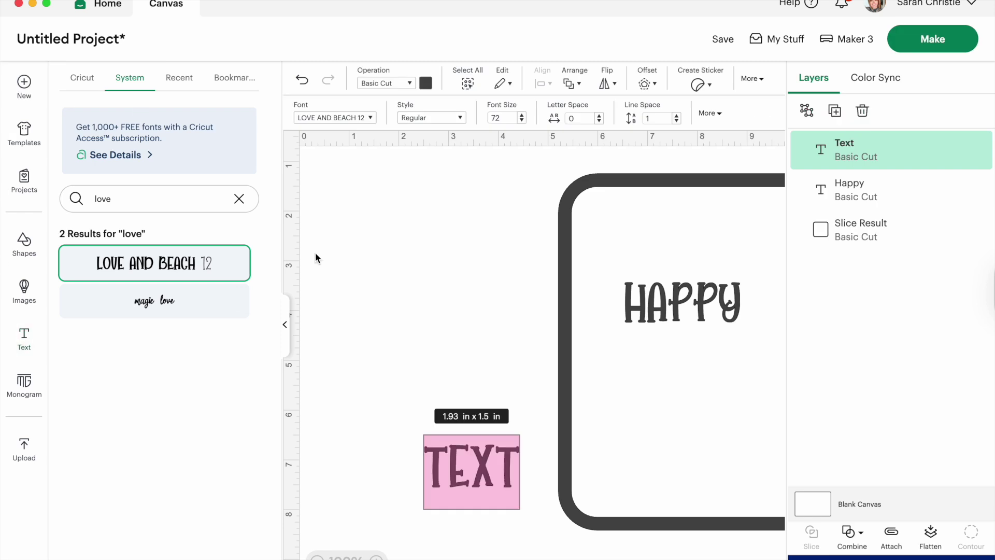
type("Birthday")
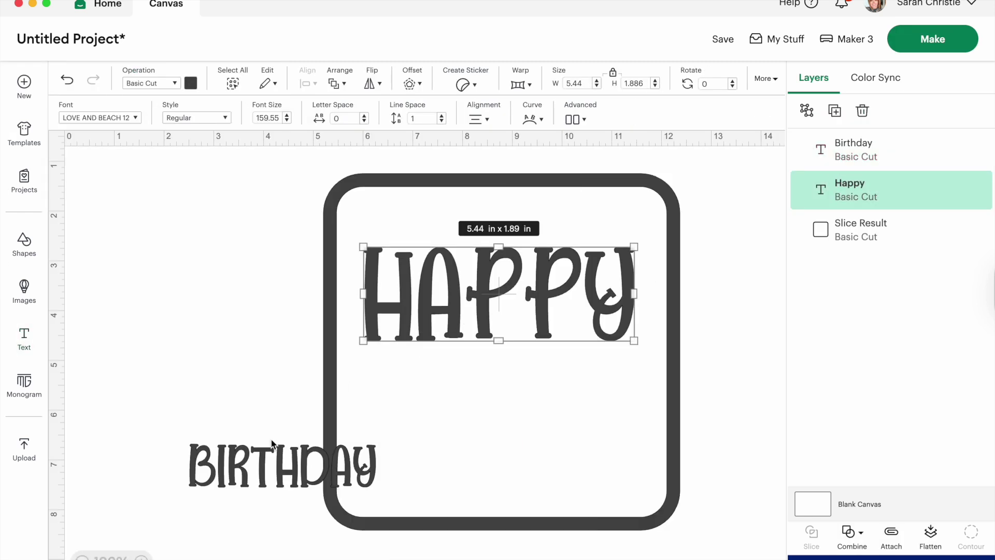
Place the Birthday text below Happy in the frame and resize it to about 6.75 in wide
left_click_drag(272, 443, 207, 315)
left_click_drag(304, 330, 368, 405)
left_click_drag(214, 332, 433, 413)
scroll(770, 465, "right", 5)
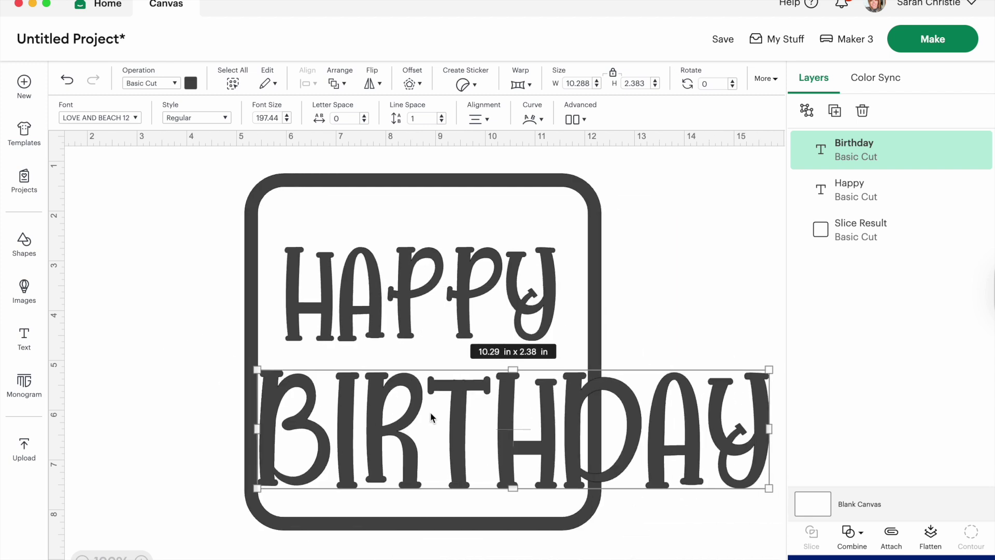
left_click_drag(768, 490, 587, 450)
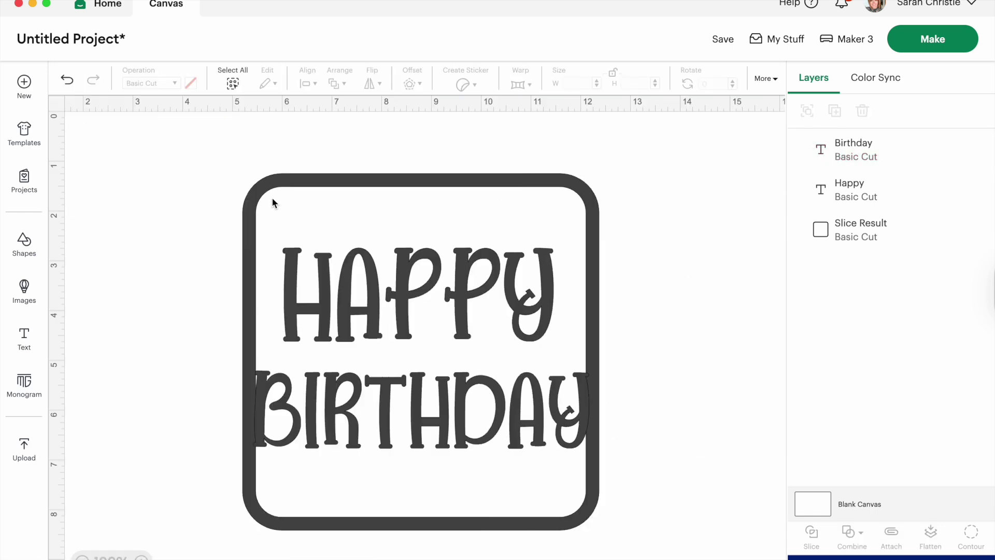
Move the frame and the Birthday text away from Happy so that Happy stands alone on the canvas
left_click_drag(272, 201, 596, 195)
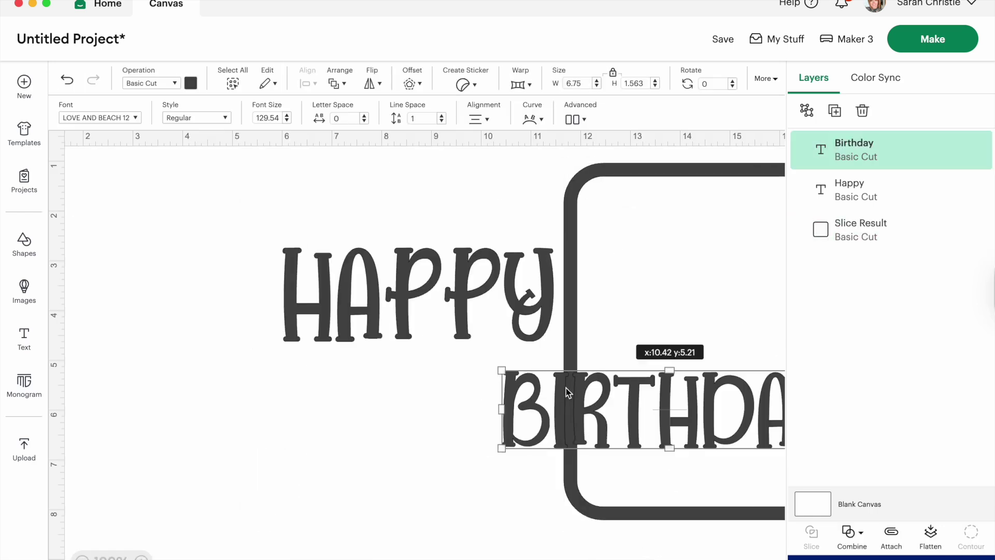
left_click_drag(569, 393, 628, 386)
left_click_drag(401, 296, 293, 282)
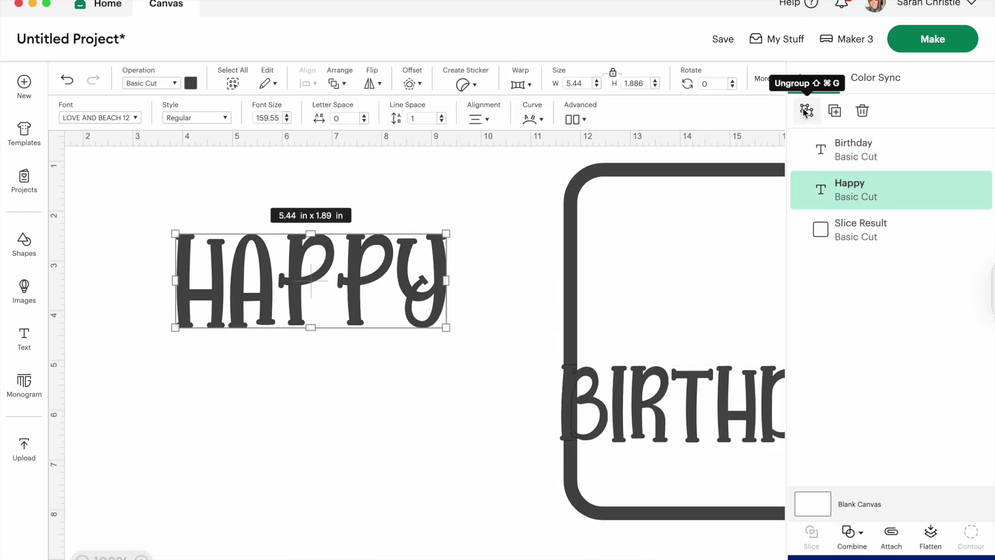
Ungroup Happy into single letters, then tilt the a clockwise and overlap it with the H
left_click(805, 112)
left_click(258, 292)
mouse_move(279, 234)
left_mouse_down()
mouse_move(288, 218)
mouse_move(279, 234)
left_mouse_up()
left_click(733, 81)
left_click(733, 81)
left_click(733, 81)
left_click(733, 81)
left_click(733, 81)
left_click(733, 80)
left_click(733, 81)
left_click_drag(247, 285, 240, 286)
Rotate the first p of Happy to 354° and slide both p's and the y together so the letters overlap
left_click_drag(295, 263, 283, 268)
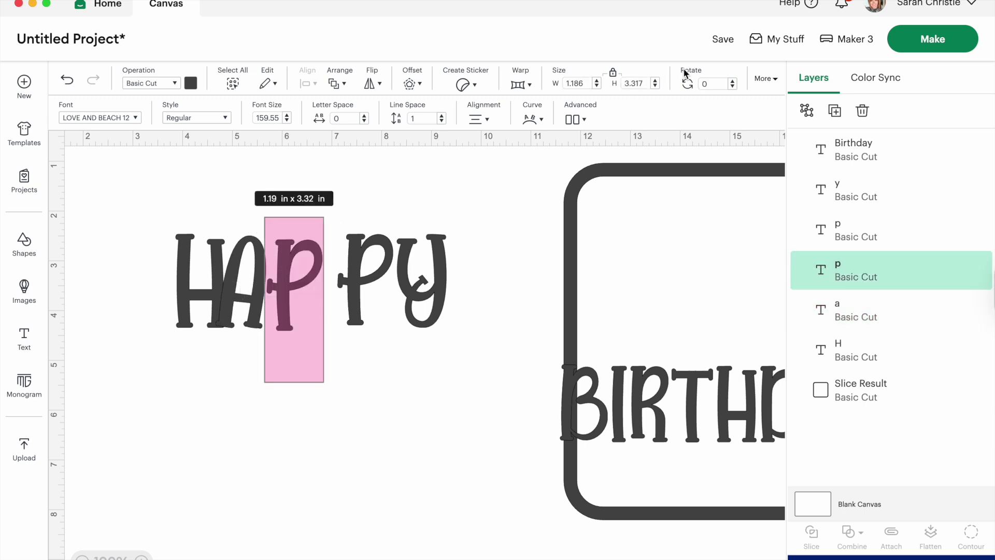
left_click(464, 209)
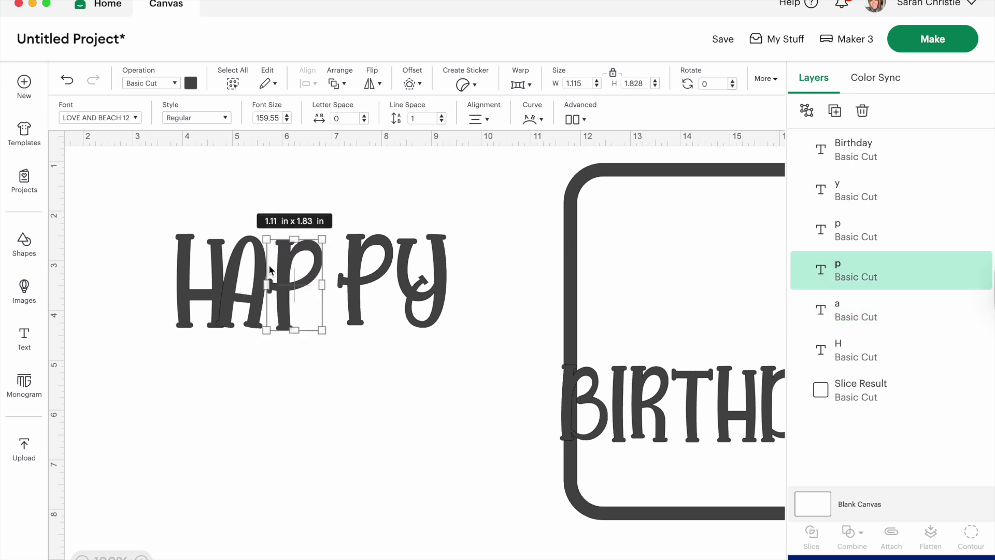
left_click(732, 86)
left_click(732, 86)
left_click(732, 86)
left_click(732, 86)
left_click(732, 86)
left_click(733, 86)
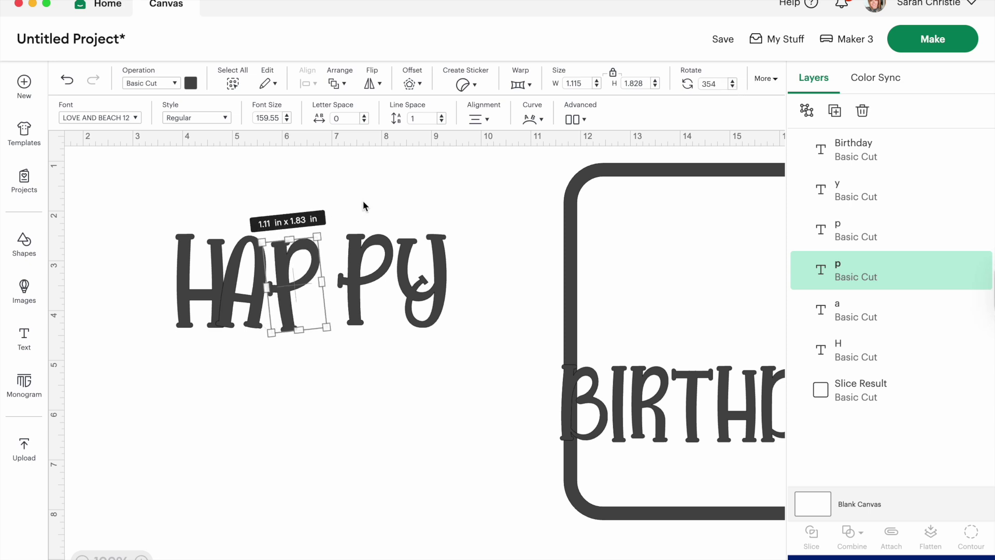
left_click_drag(292, 285, 281, 287)
left_click_drag(378, 269, 335, 275)
left_click_drag(428, 246, 388, 246)
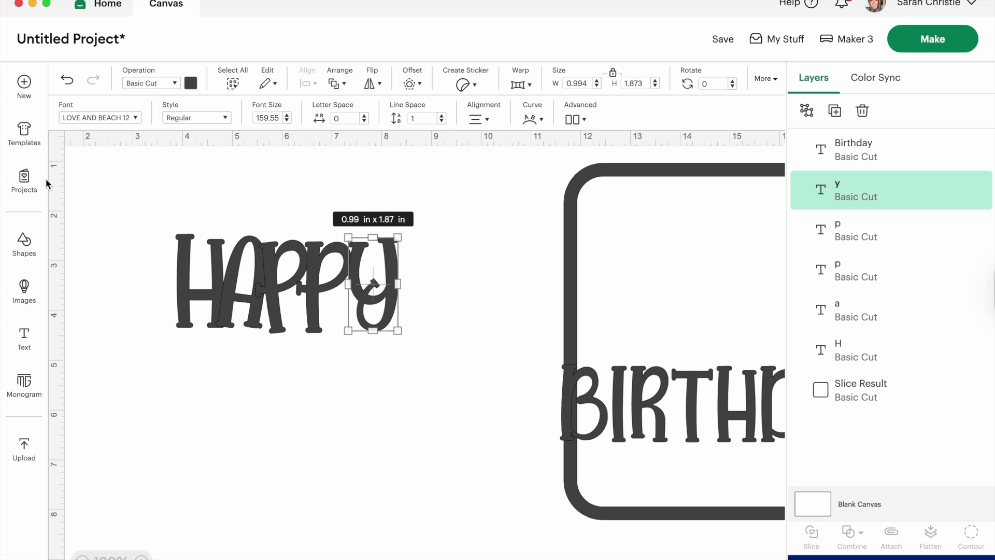
Flatten the five overlapping letters of Happy into one layer
left_click(109, 195)
left_click_drag(136, 202, 421, 333)
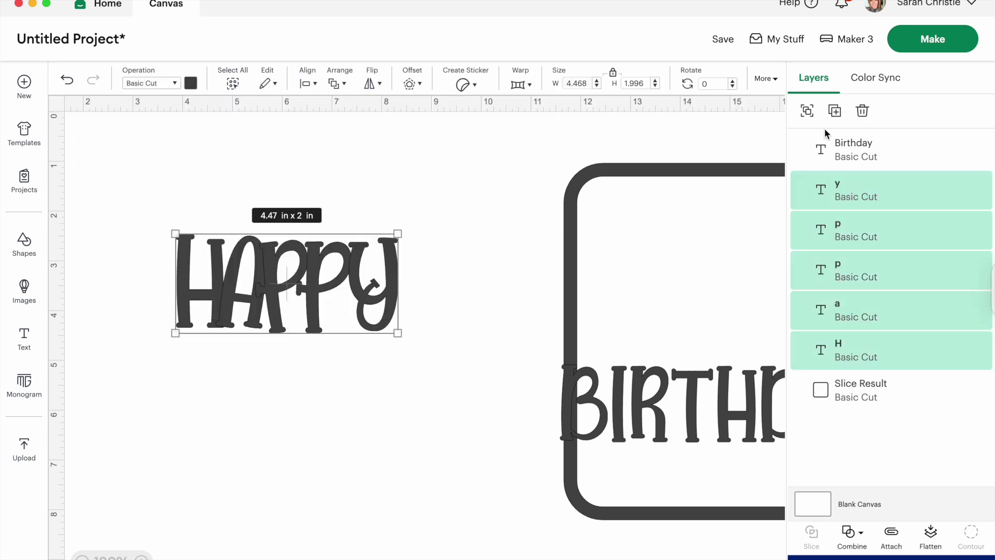
left_click(924, 535)
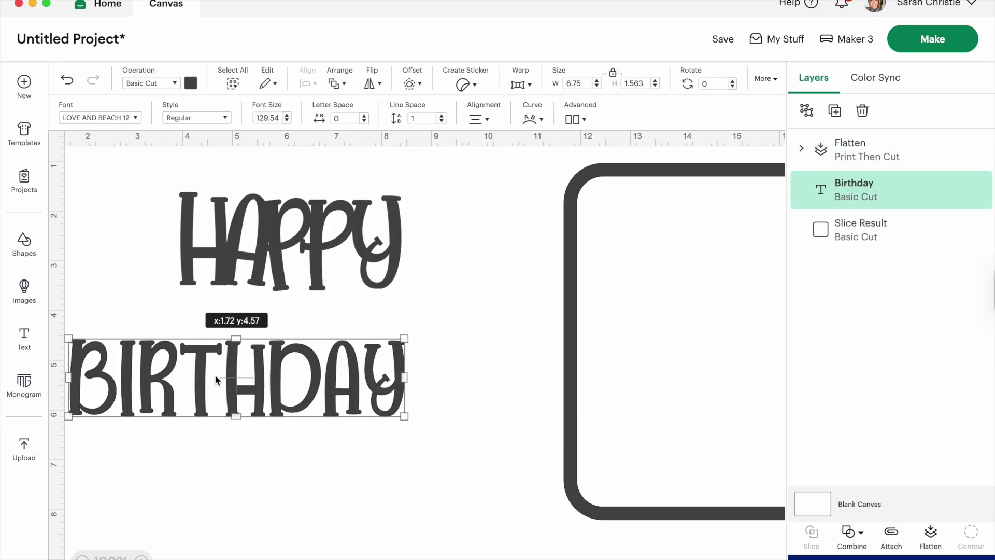
Place the Birthday text beneath Happy outside the frame and ungroup it into single letters
left_click_drag(239, 381, 327, 381)
left_click(808, 110)
left_click(210, 469)
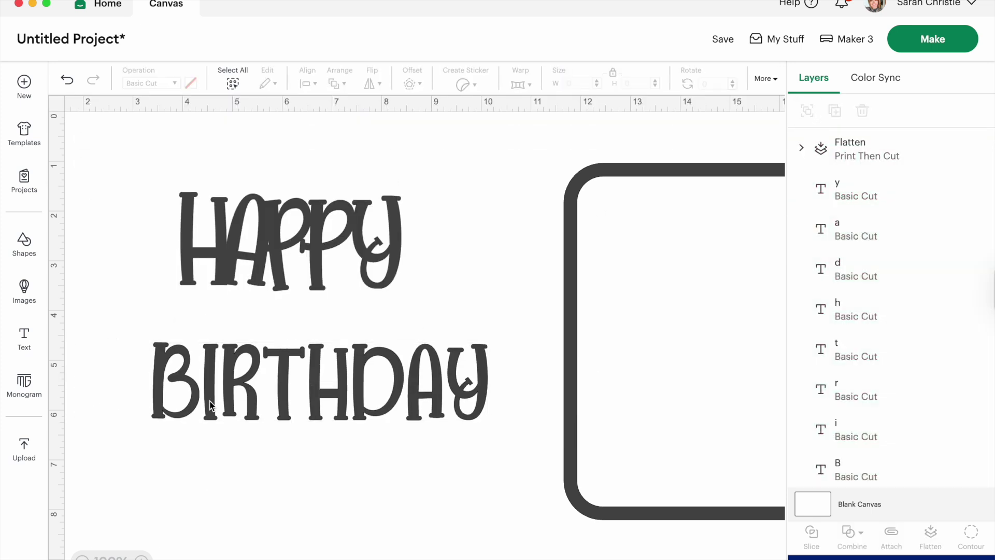
Rotate the i of Birthday to 354° and fit it between the B and the r
left_click(211, 383)
left_click(733, 87)
left_click(733, 87)
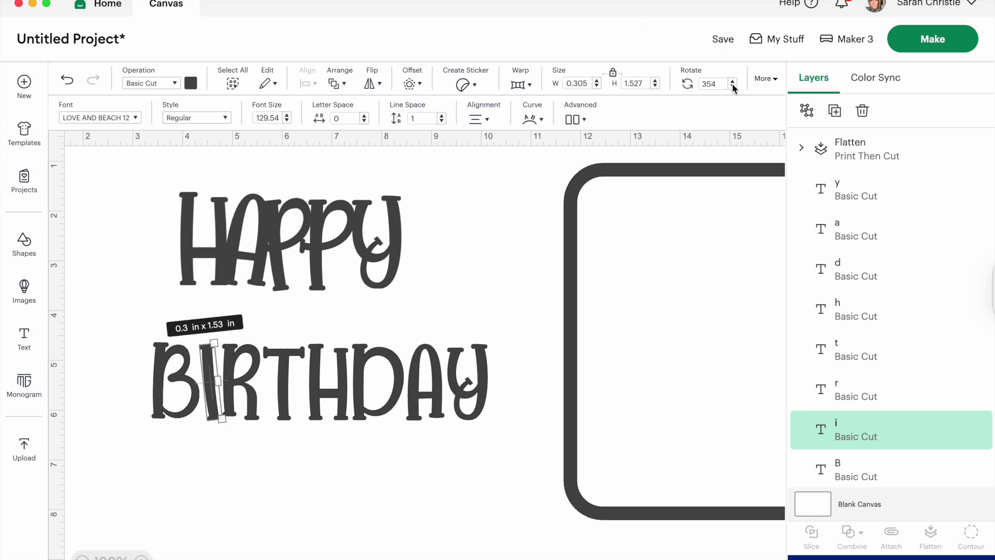
mouse_move(203, 382)
left_mouse_down()
mouse_move(221, 376)
mouse_move(209, 376)
left_mouse_up()
Close up the t and h of Birthday against the preceding letters and tilt the h slightly counterclockwise
left_click_drag(285, 381, 265, 381)
left_click_drag(326, 380, 297, 378)
left_click(733, 81)
left_click(732, 80)
left_click(732, 81)
left_click(733, 81)
left_click(733, 86)
double_click(732, 86)
left_click(732, 86)
left_click(733, 86)
left_click(733, 86)
left_click(732, 86)
left_click(733, 87)
left_click(733, 87)
Move the d of Birthday against the h and tilt it slightly clockwise
left_click_drag(384, 384, 350, 384)
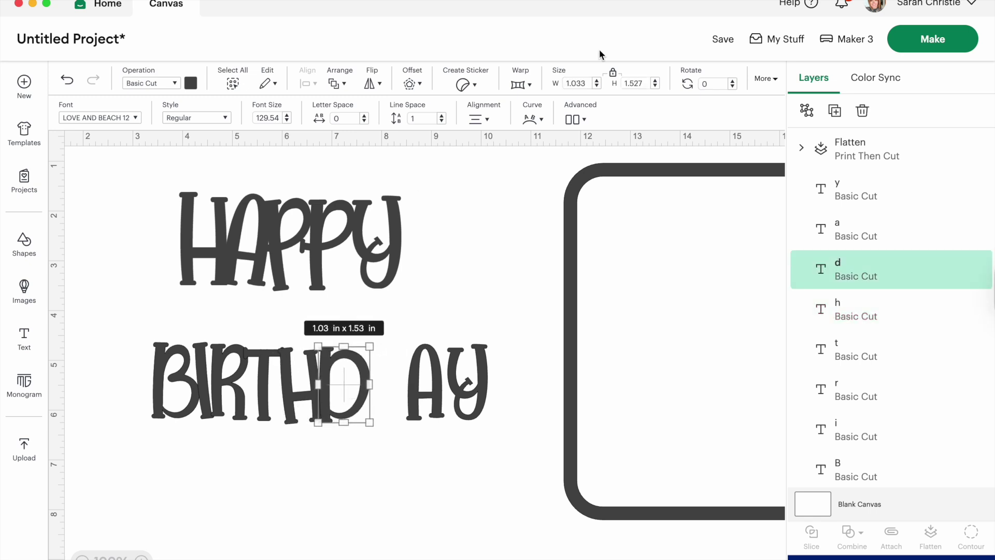
left_click(733, 82)
left_click(733, 81)
left_click(732, 82)
left_click(513, 392)
Overlap the last two letters of Birthday with the rest of the word, with the y rotated to 10°
left_click(367, 383)
mouse_move(367, 383)
left_mouse_down()
mouse_move(390, 395)
mouse_move(381, 397)
left_mouse_up()
left_click_drag(467, 384, 424, 389)
left_click(426, 480)
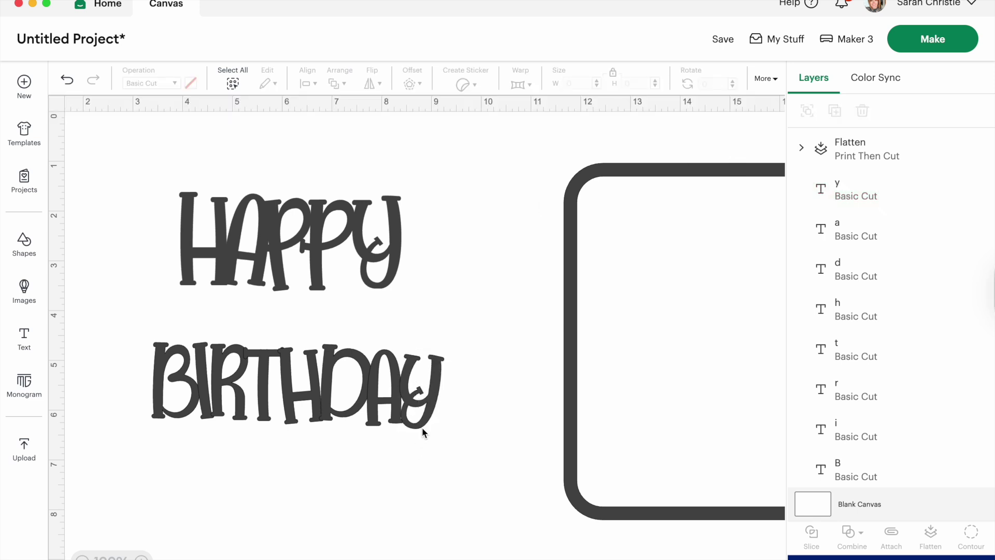
left_click_drag(424, 399, 424, 397)
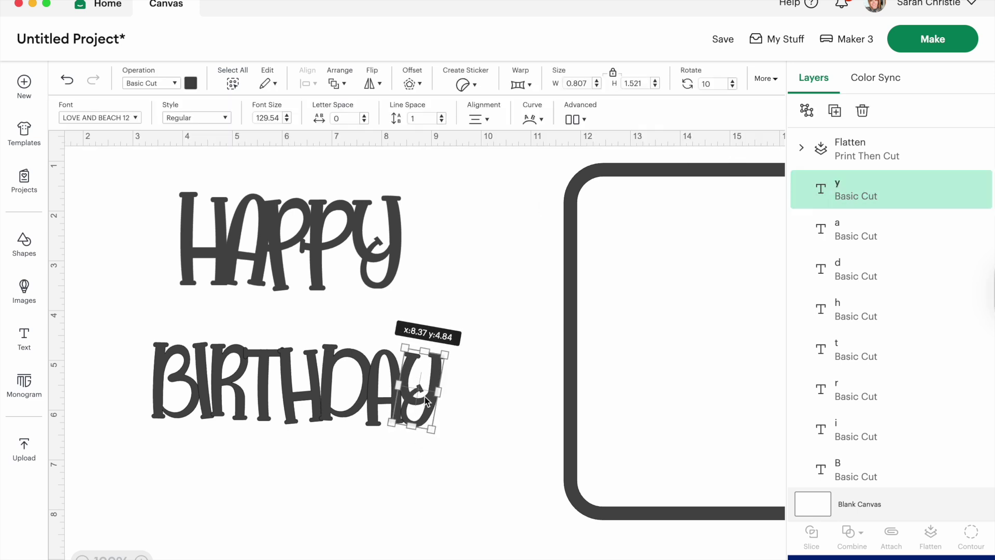
left_click(452, 485)
Weld the Birthday letters into one shape and fit it across the lower part of the frame, about 6.89 in wide
left_click_drag(121, 332, 446, 453)
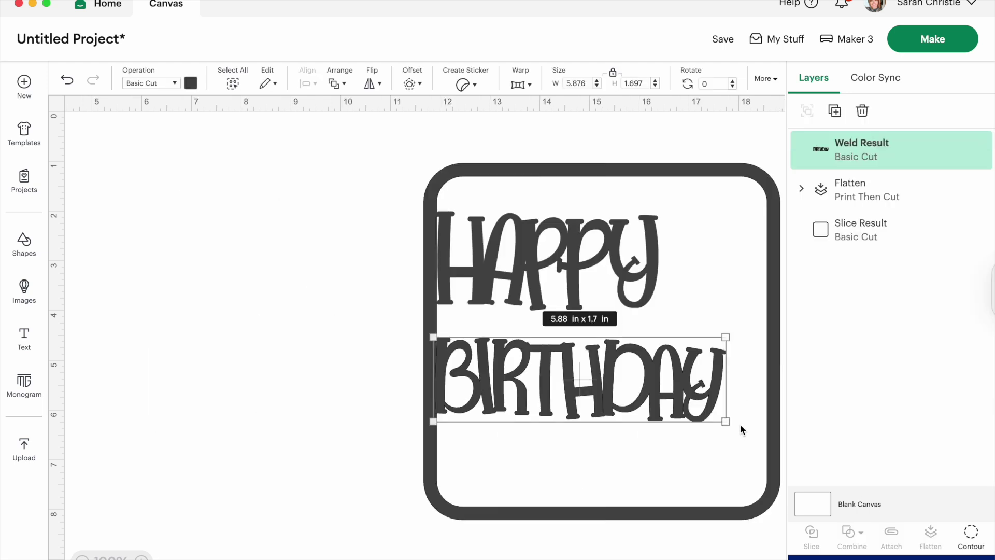
left_click_drag(725, 421, 775, 437)
left_click_drag(658, 414, 659, 450)
Position the flattened Happy above Birthday inside the frame and enlarge it to about 6.24 in wide
left_click(560, 257)
left_click_drag(561, 257, 577, 298)
left_click_drag(672, 258, 764, 213)
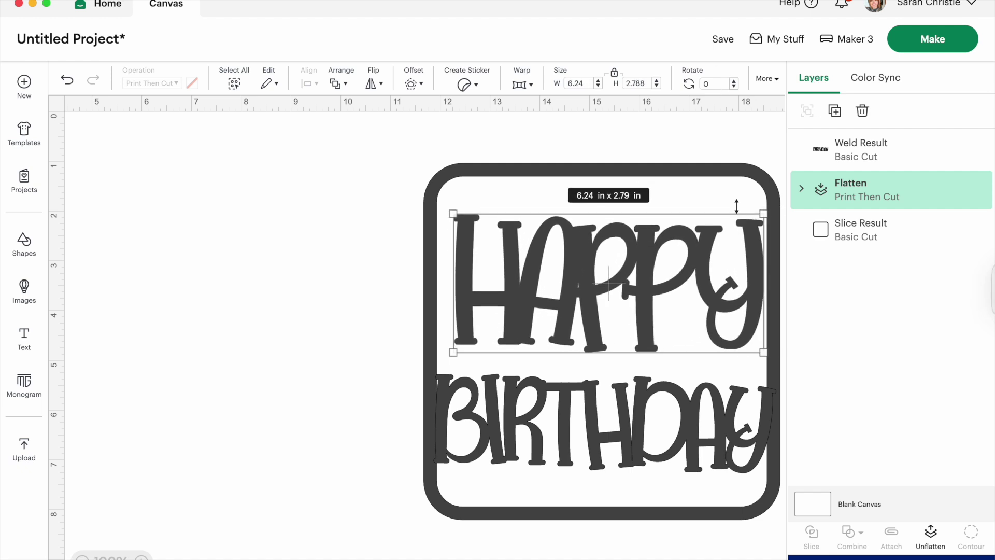
Rotate Happy to 13° and enlarge it slightly to span the frame, then nudge Birthday up toward it
left_click(734, 82)
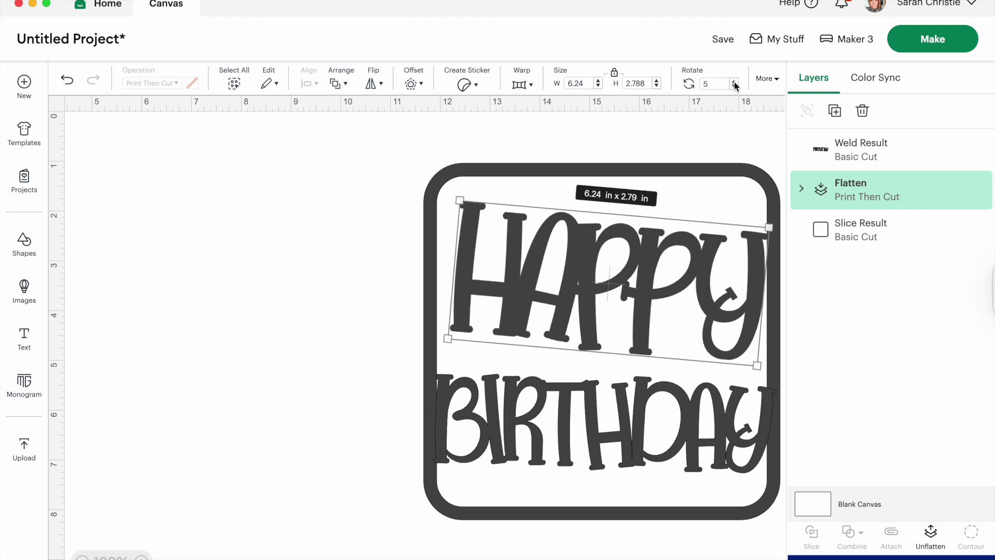
left_click_drag(559, 222, 548, 221)
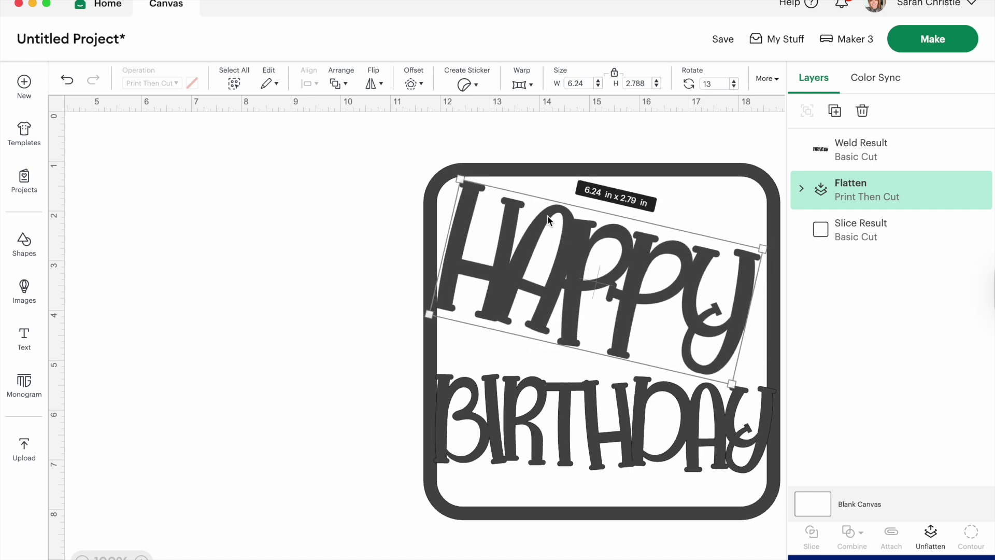
left_click_drag(764, 251, 773, 244)
left_click_drag(632, 460, 632, 453)
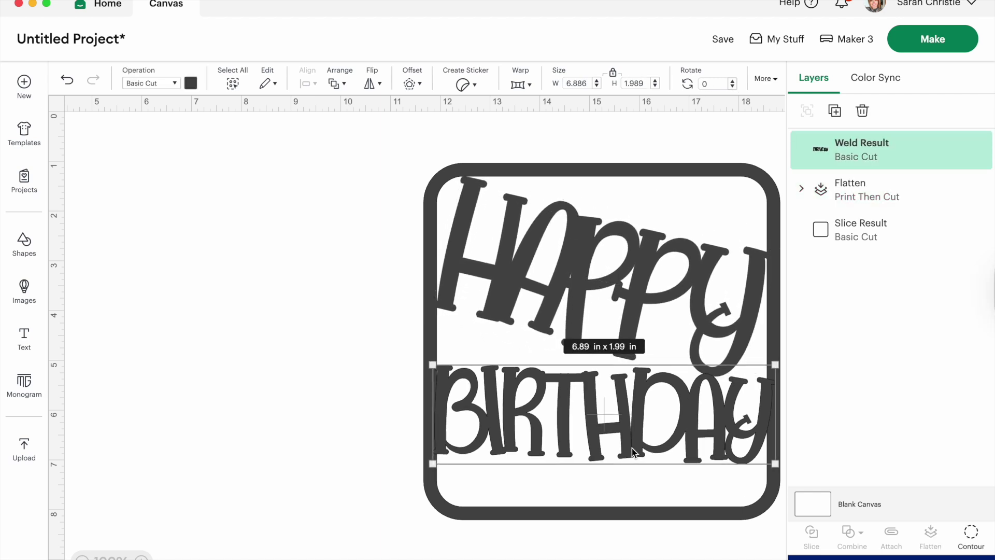
left_click(355, 551)
Insert a star shape on the empty canvas beside the frame and apply a 0.264 in rounded-corner offset to it
left_click(24, 243)
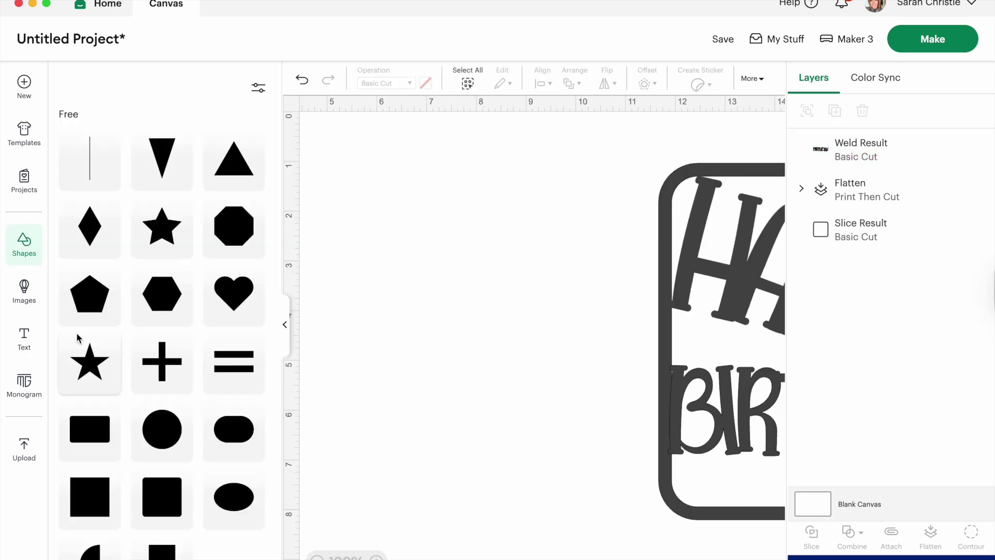
left_click(145, 220)
left_click_drag(372, 179, 469, 276)
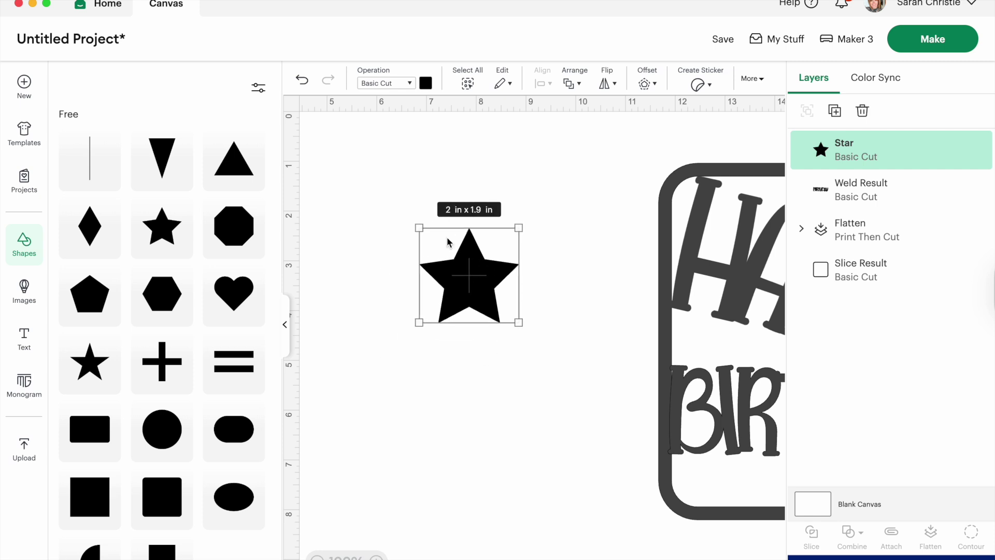
left_click(285, 325)
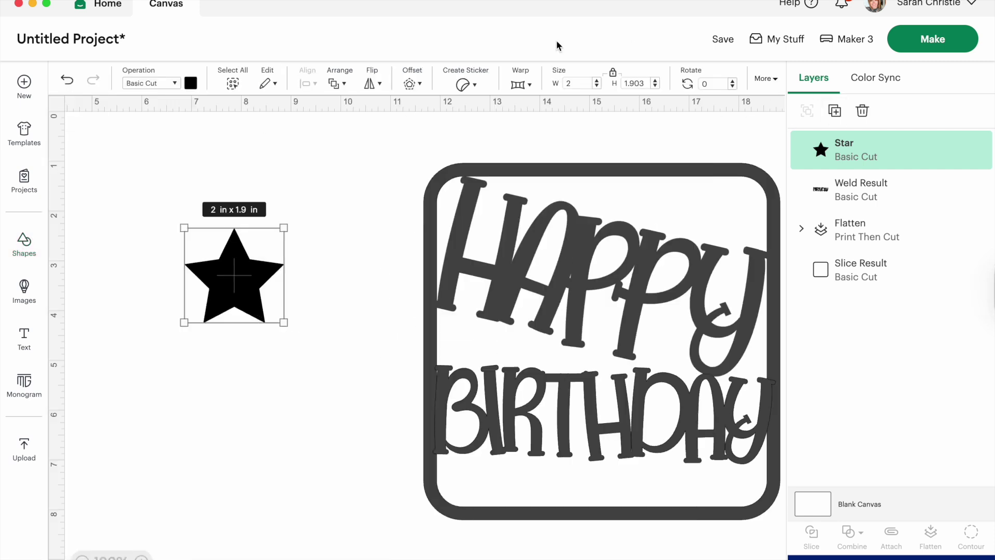
left_click(410, 84)
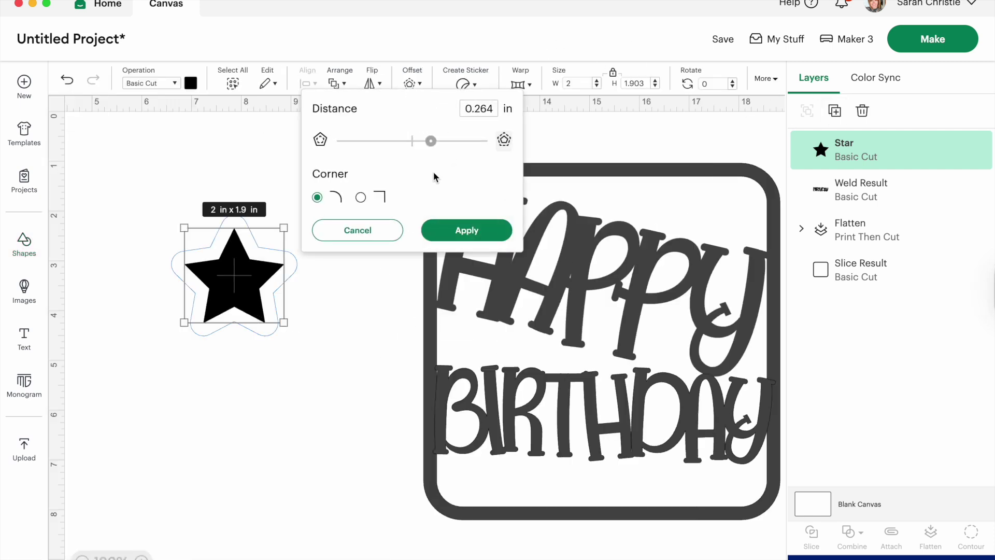
left_click(452, 228)
Slice the star out of its offset and move the cut-out stars away from the remaining outline
left_click(114, 185)
left_click_drag(195, 202, 371, 371)
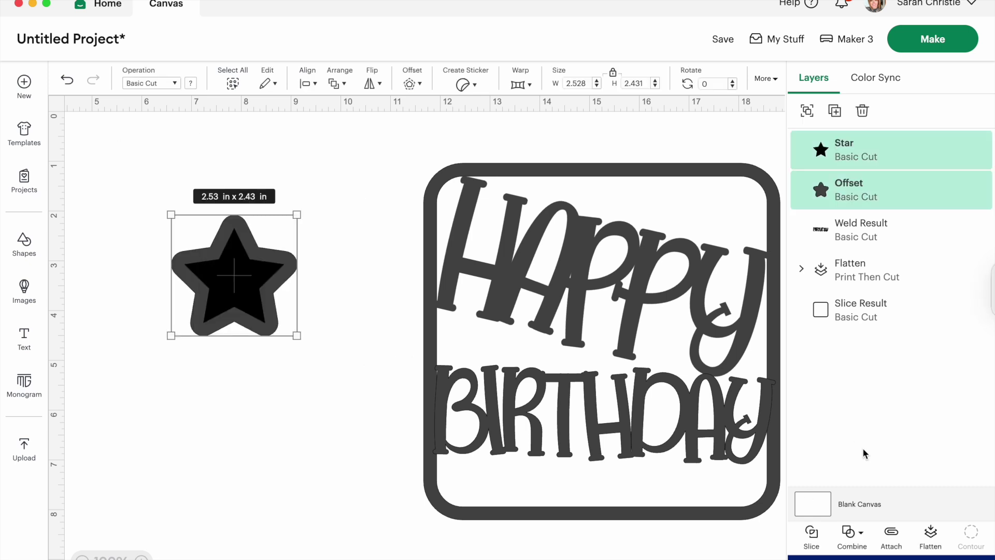
left_click(813, 534)
left_click_drag(256, 312, 254, 499)
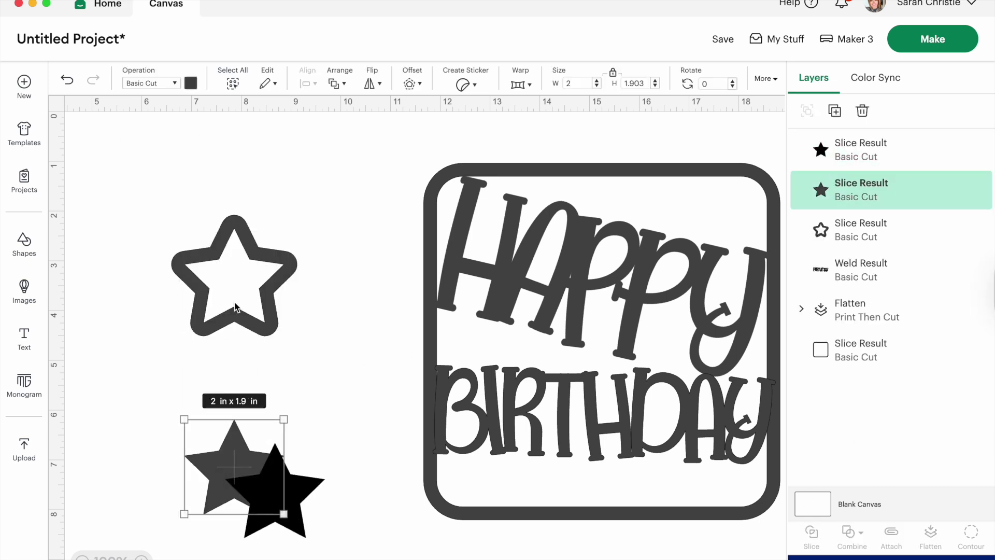
Shrink the star outline to about 1.88 in wide and place it inside the frame above the y of Happy
left_click(253, 336)
left_click_drag(298, 336, 264, 305)
left_click_drag(190, 257, 699, 222)
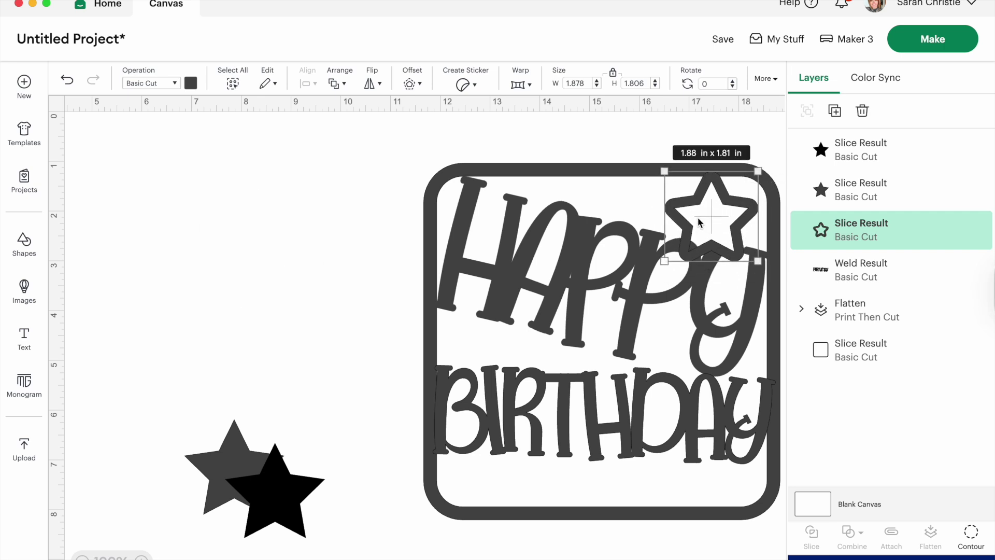
Reduce the star outline to about 1.49 in wide and rotate it to 345° between Happy and the frame corner
left_click_drag(758, 262, 736, 217)
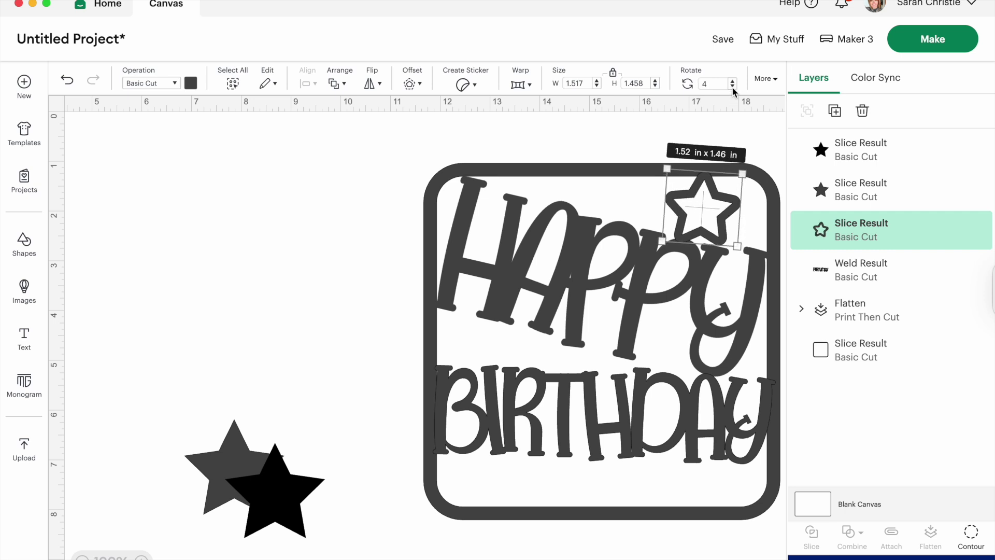
left_click_drag(733, 87, 733, 87)
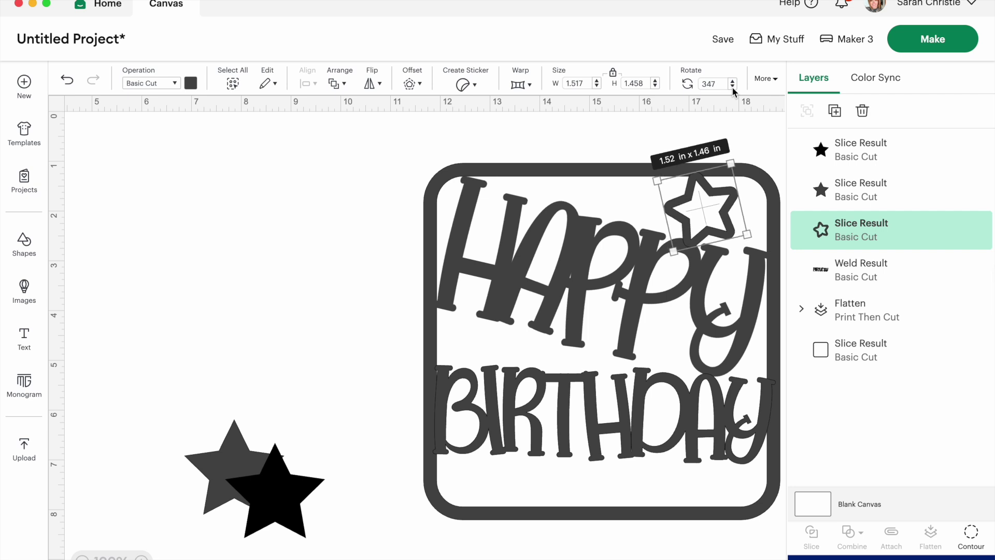
left_click(733, 87)
left_click_drag(680, 258, 683, 255)
Duplicate the star outline, move the copy onto the empty canvas beside the frame, and duplicate that copy
left_click(835, 110)
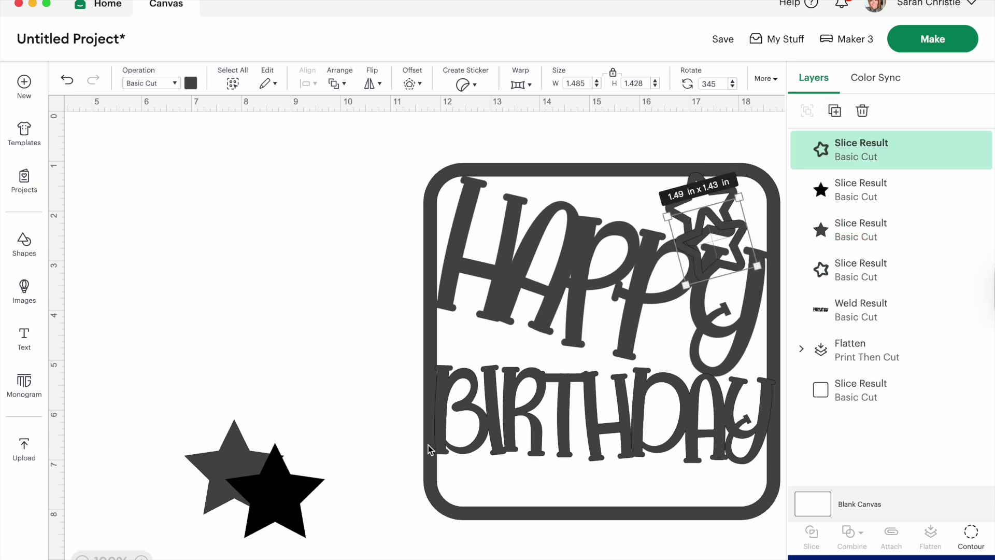
left_click_drag(719, 244, 303, 240)
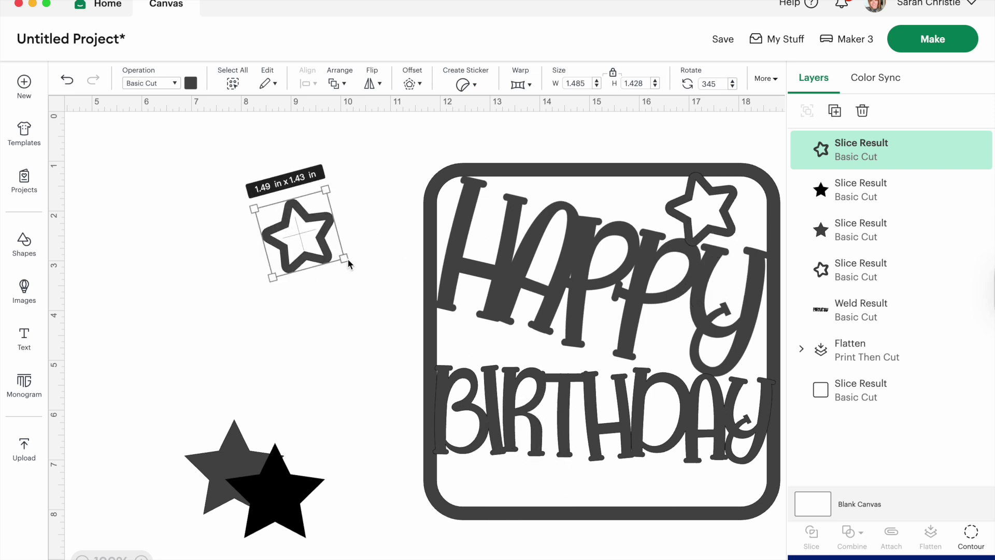
left_click(834, 110)
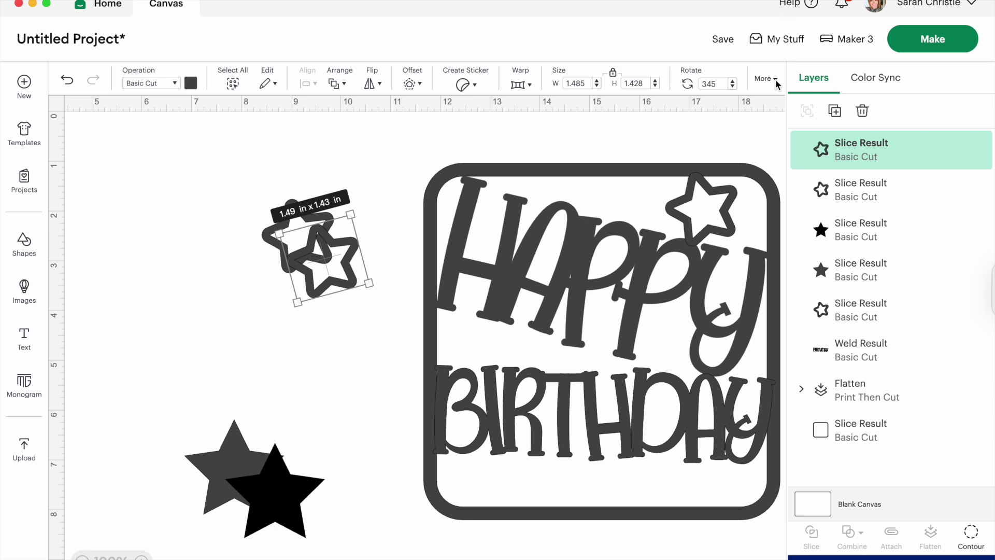
Rotate the star copy to 15°, reduce it to about 1.16 in wide, and place it between the H of Happy and Birthday
left_click_drag(733, 83, 732, 84)
left_click_drag(347, 259, 505, 359)
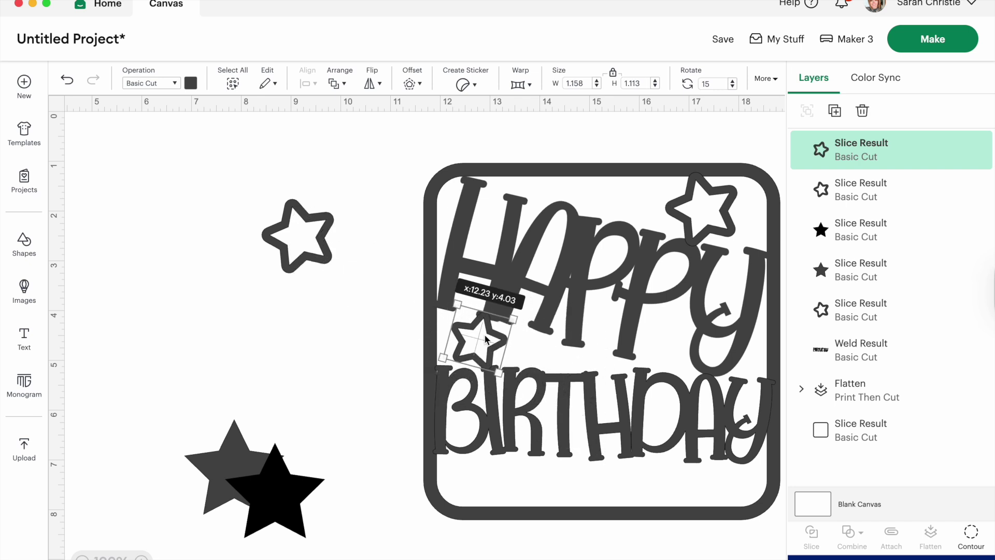
Add two more star outlines beneath Birthday, one about 1.05 in wide under DA and a larger one under BI
left_click(835, 110)
left_click_drag(471, 406, 688, 483)
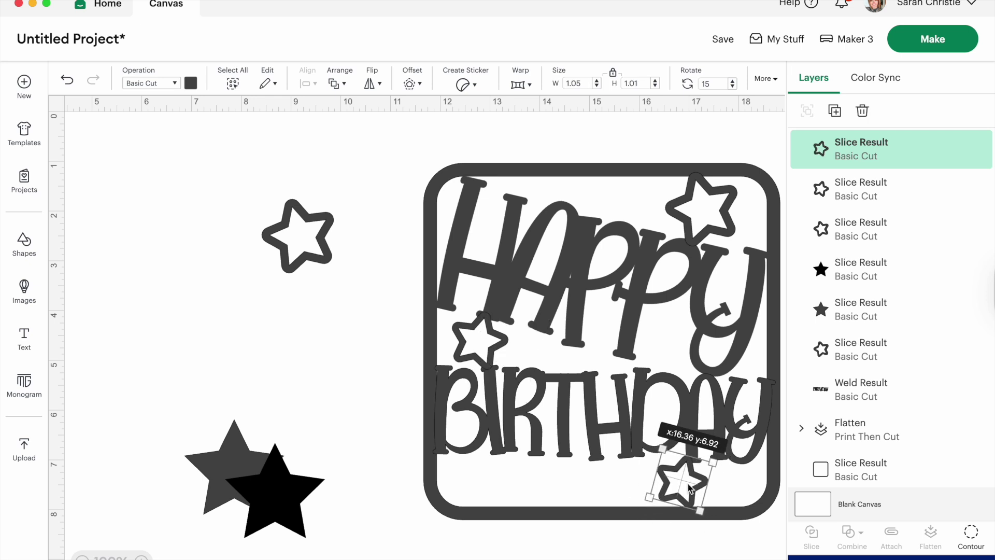
mouse_move(282, 251)
left_mouse_down()
mouse_move(495, 498)
mouse_move(309, 248)
mouse_move(302, 256)
left_mouse_up()
left_click(832, 114)
Duplicate the small star below the H, place it about 1.08 in wide beside the second p of Happy, and rotate it to 26°
left_click(478, 342)
left_click(833, 112)
left_click_drag(501, 373, 669, 355)
left_click(368, 126)
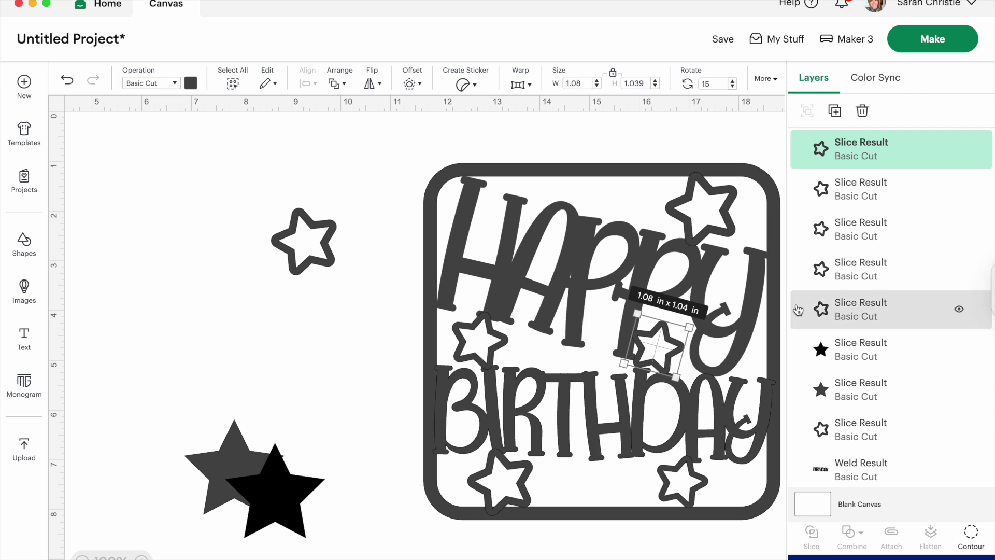
left_click(734, 84)
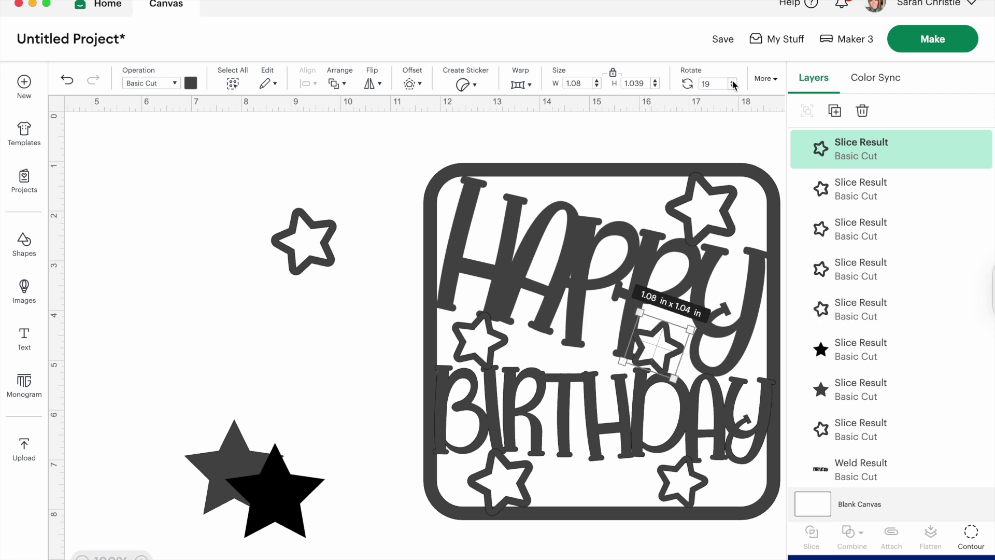
left_click(657, 356)
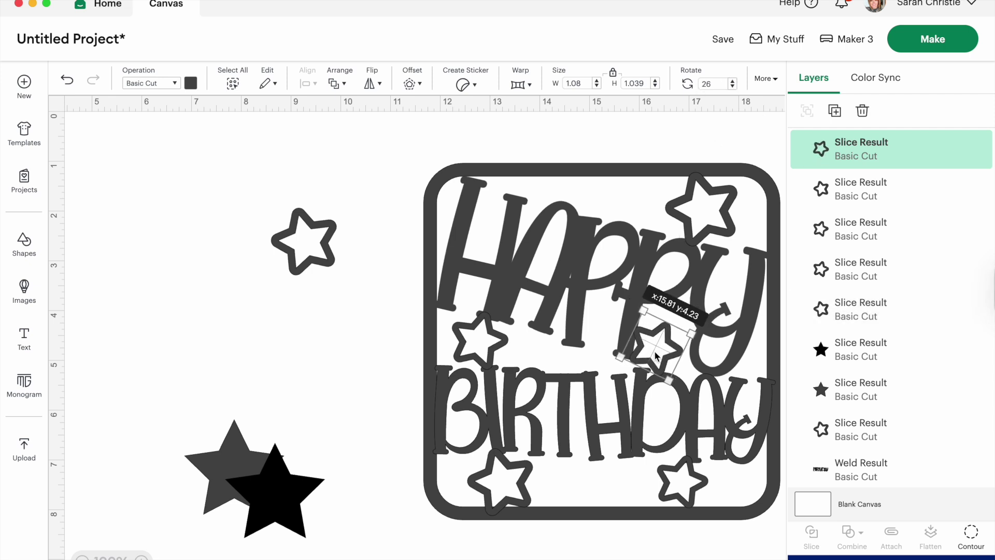
left_click(345, 158)
left_click_drag(404, 120, 783, 523)
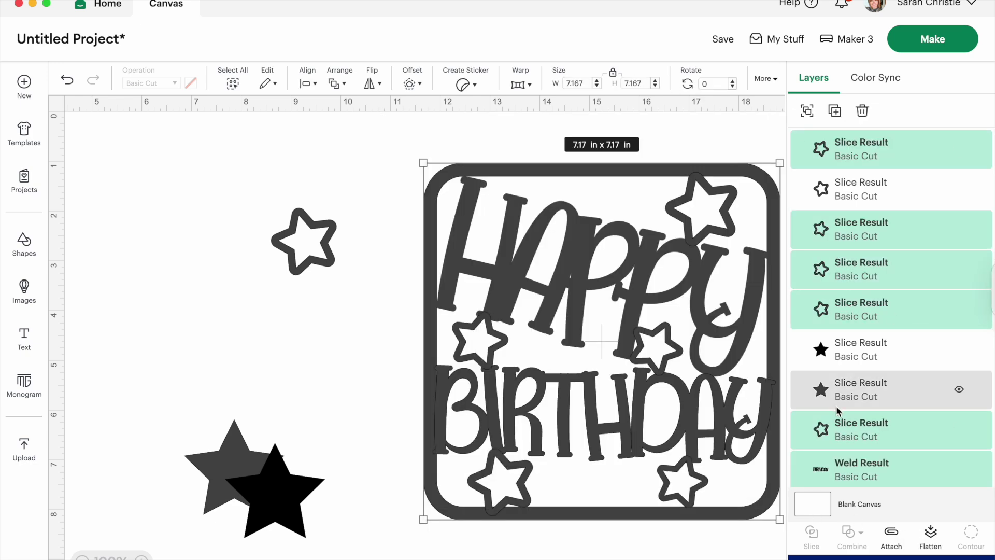
left_click(346, 169)
left_click_drag(416, 137, 766, 548)
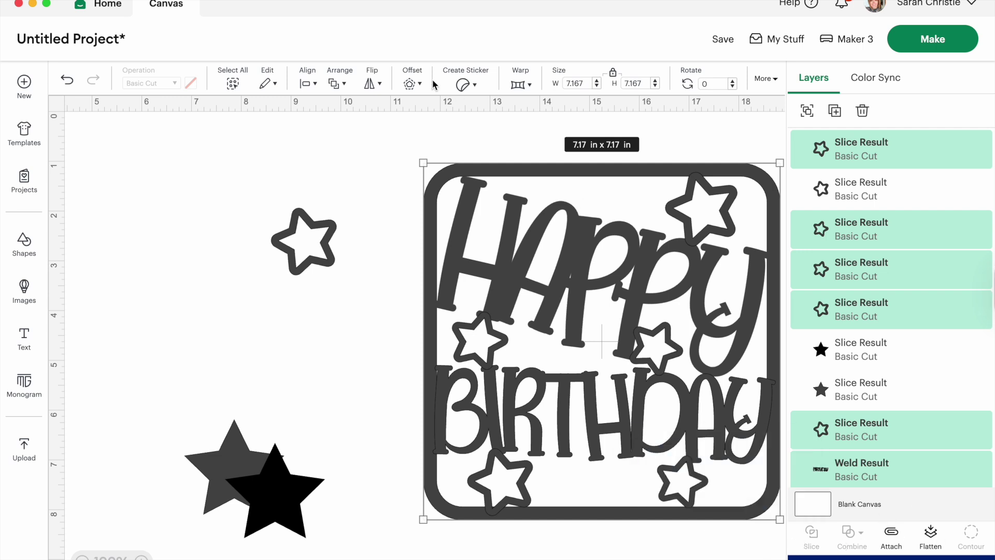
left_click(931, 536)
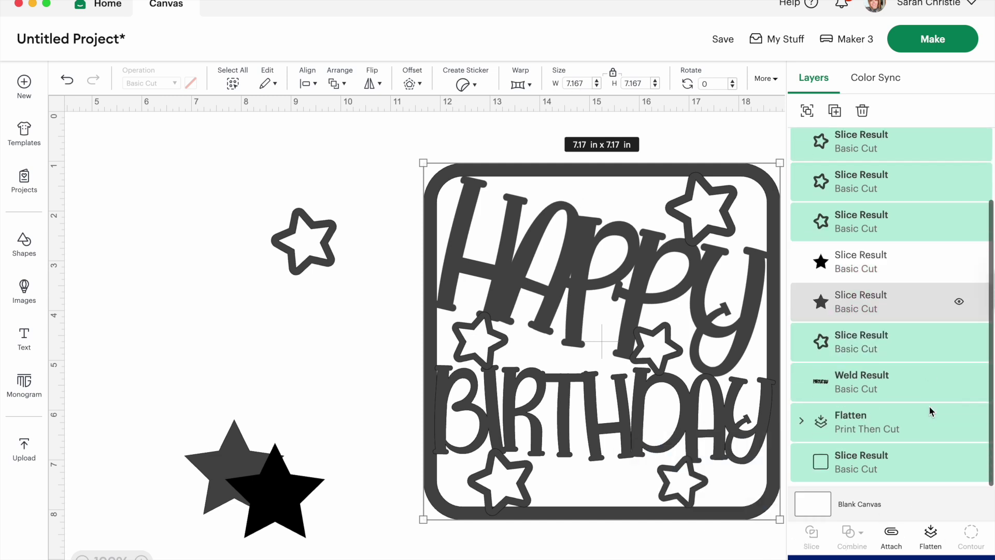
Unflatten the word Happy and change its letters from Print Then Cut to Basic Cut
left_click(844, 426)
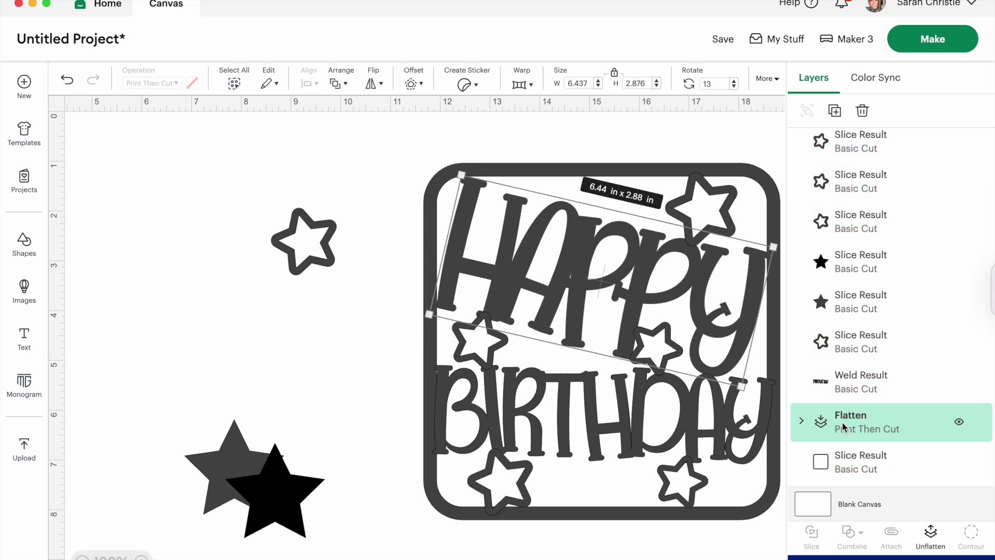
left_click(931, 534)
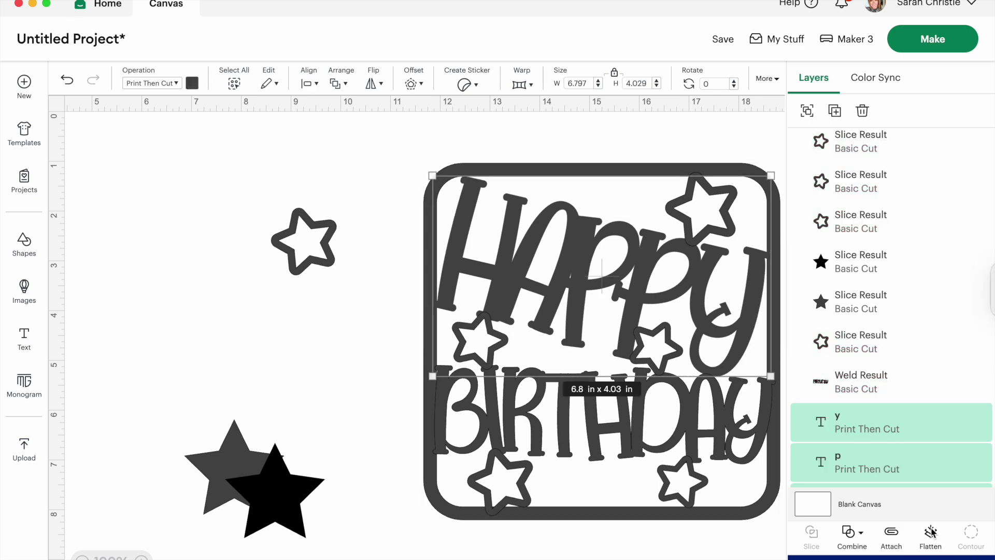
left_click(156, 84)
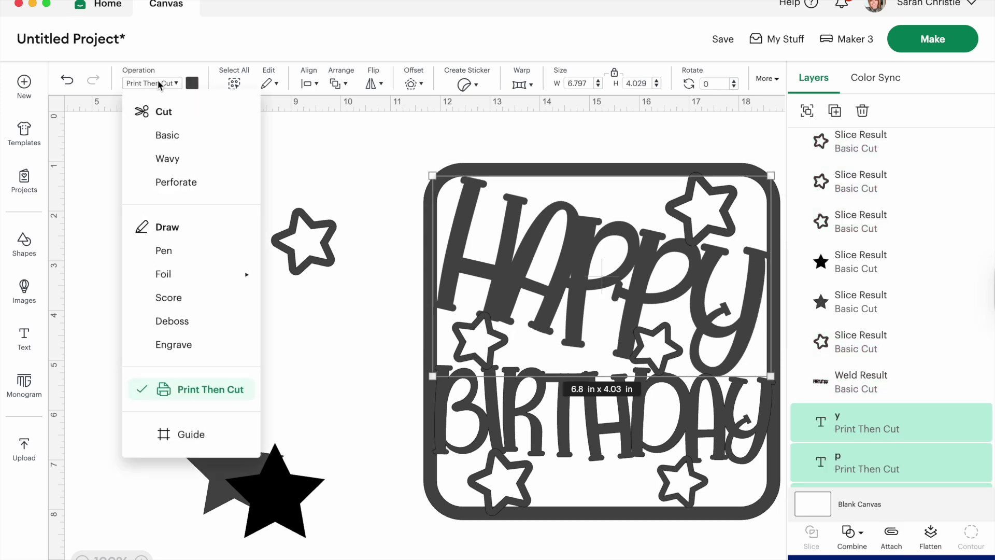
left_click(161, 136)
Weld the frame, both words, and the five star outlines inside the frame into one piece
left_click(382, 155)
left_click_drag(393, 129, 782, 557)
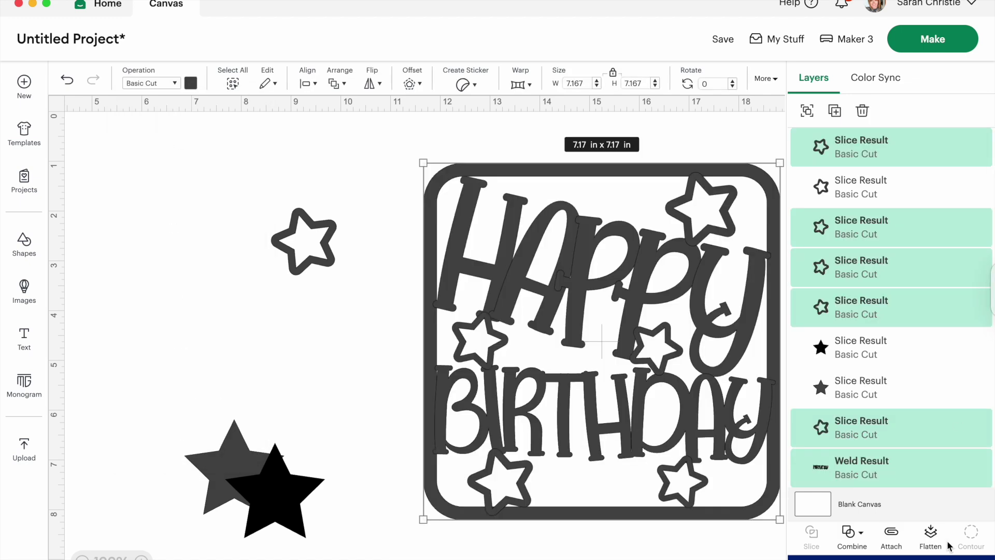
left_click(861, 534)
left_click(880, 383)
Delete the leftover star outline and the two solid stars beside the frame
left_click(185, 211)
left_click_drag(208, 155, 324, 530)
key("Delete")
Move the welded design into the emptied canvas area and enlarge it to about 8.47 in square
left_click_drag(487, 496, 240, 485)
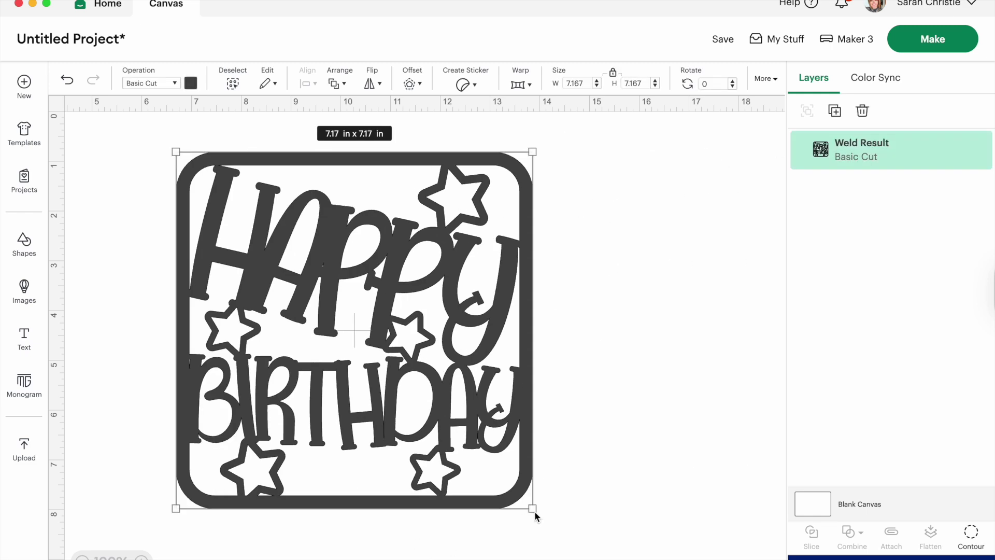
left_click_drag(533, 509, 599, 559)
Add a circle, shrink it to 0.375 in, and place it over the gap between the H and D of Birthday
left_click(23, 243)
left_click(166, 429)
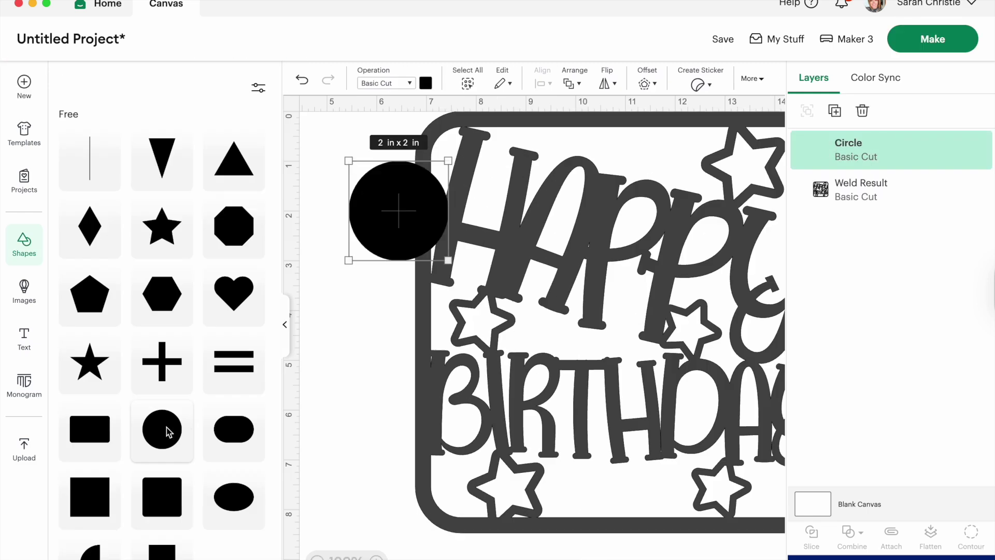
left_click(285, 327)
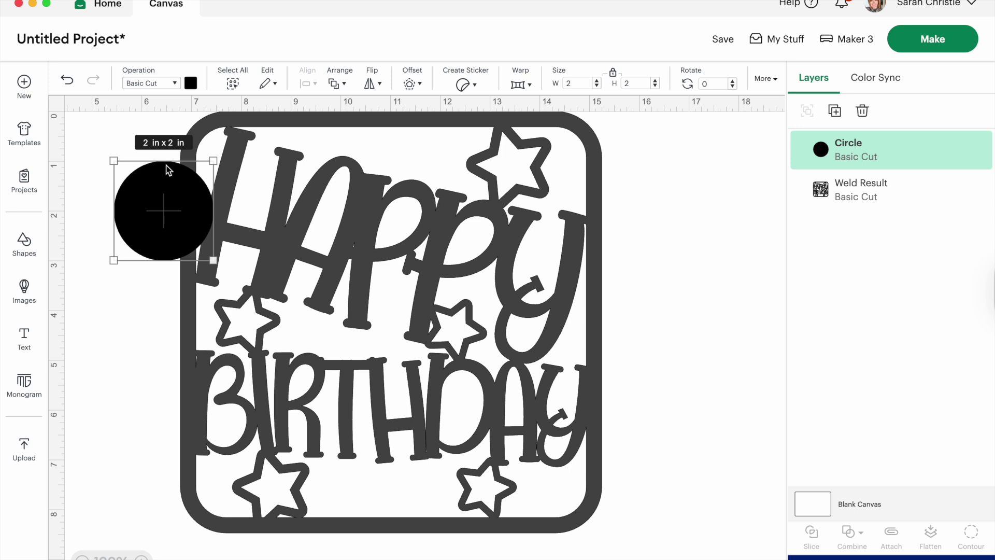
left_click_drag(169, 204, 495, 433)
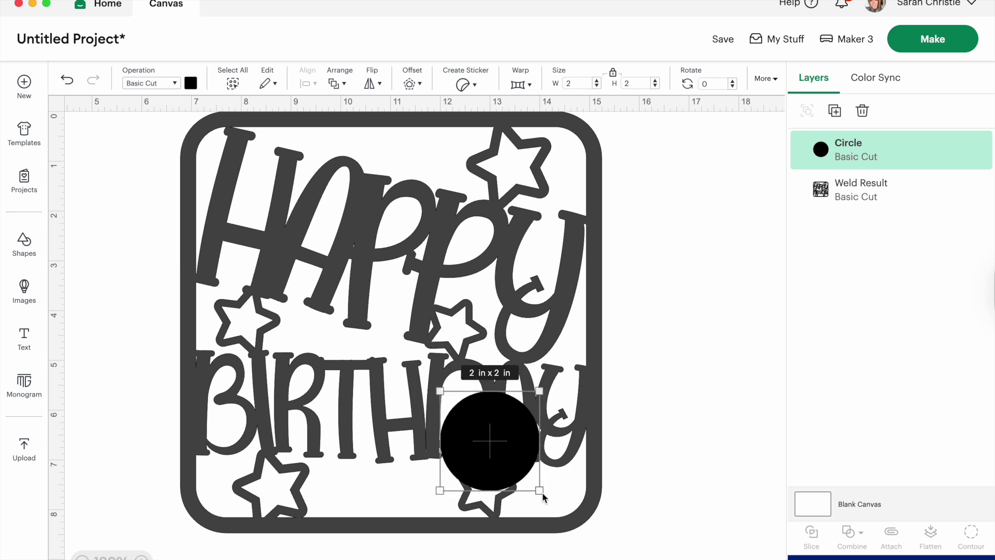
left_click_drag(541, 492, 414, 431)
left_click(449, 392)
scroll(487, 392, "down", 1)
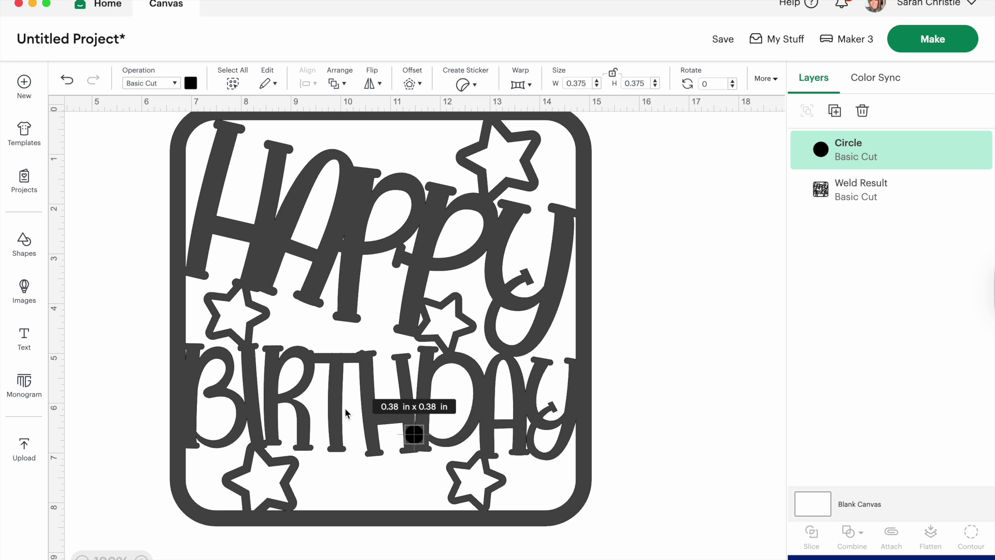
Duplicate the small circle to bridge the A and Y of Birthday, and weld both circles to the design
left_click(834, 112)
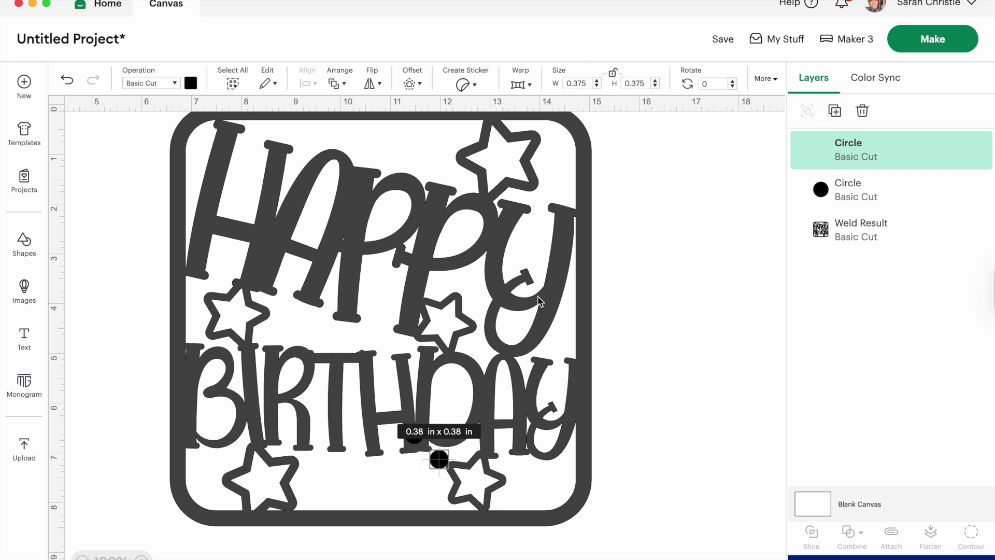
left_click_drag(438, 462, 522, 446)
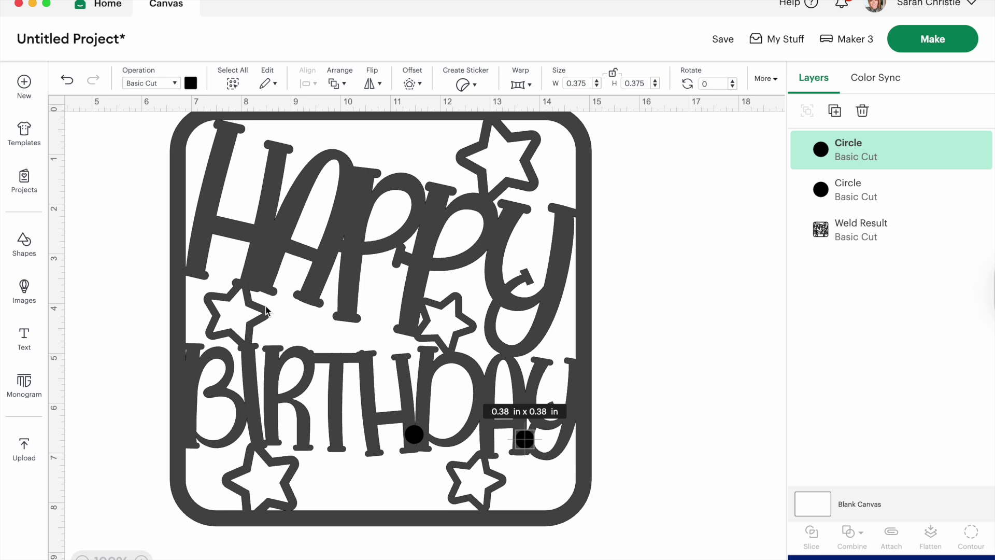
left_click(646, 490)
left_click_drag(675, 496, 146, 123)
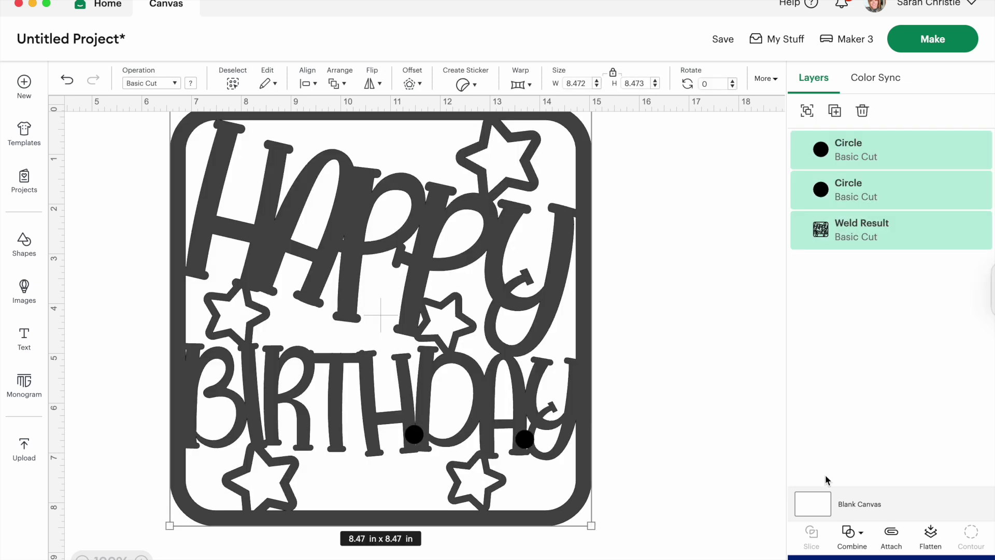
left_click(860, 529)
left_click(866, 392)
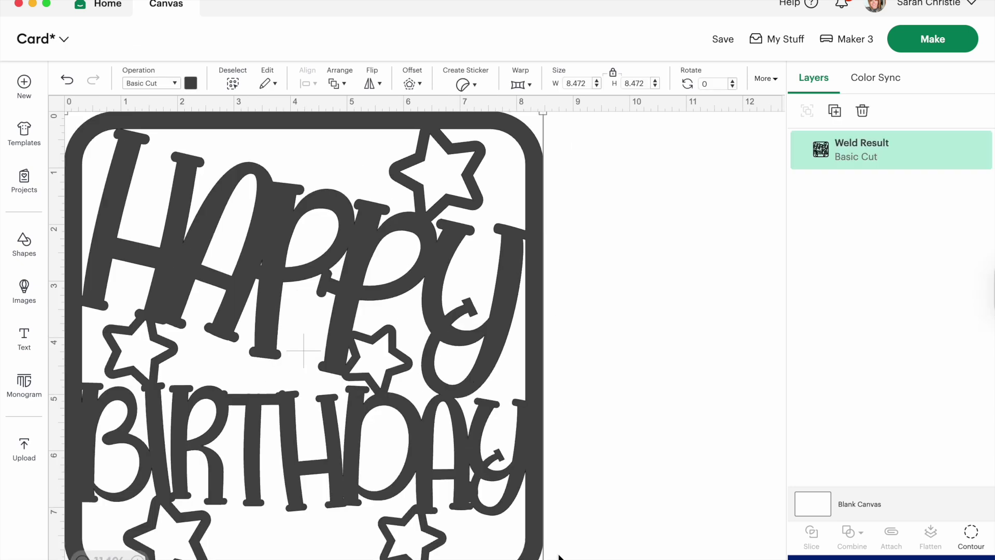
Reduce the welded design to about 5.09 in square and move it away from the canvas corner
scroll(506, 441, "down", 3)
left_click_drag(547, 491, 357, 179)
scroll(354, 174, "up", 3)
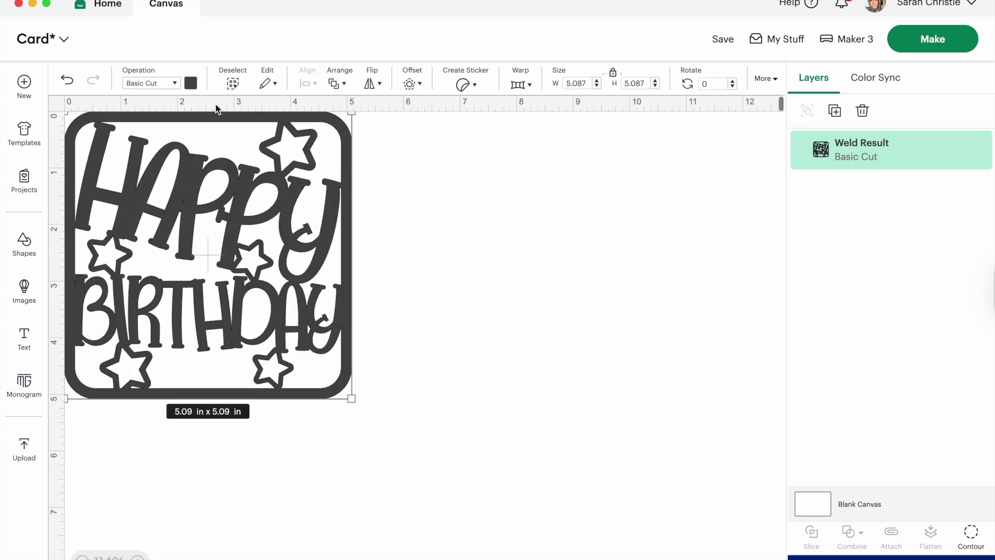
left_click_drag(209, 124, 369, 329)
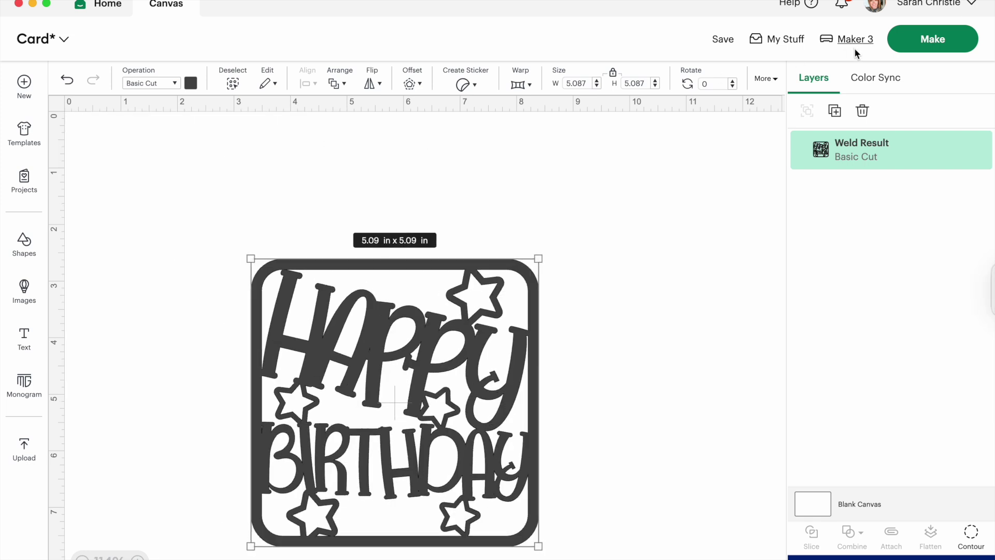
Prepare the design for cutting with the material loaded on a mat
left_click(935, 40)
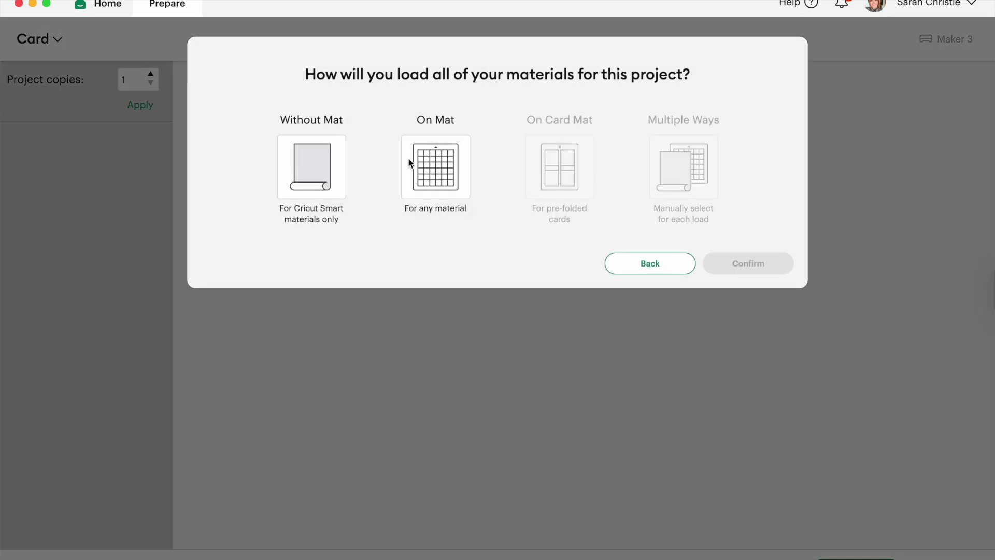
left_click(428, 165)
left_click(737, 312)
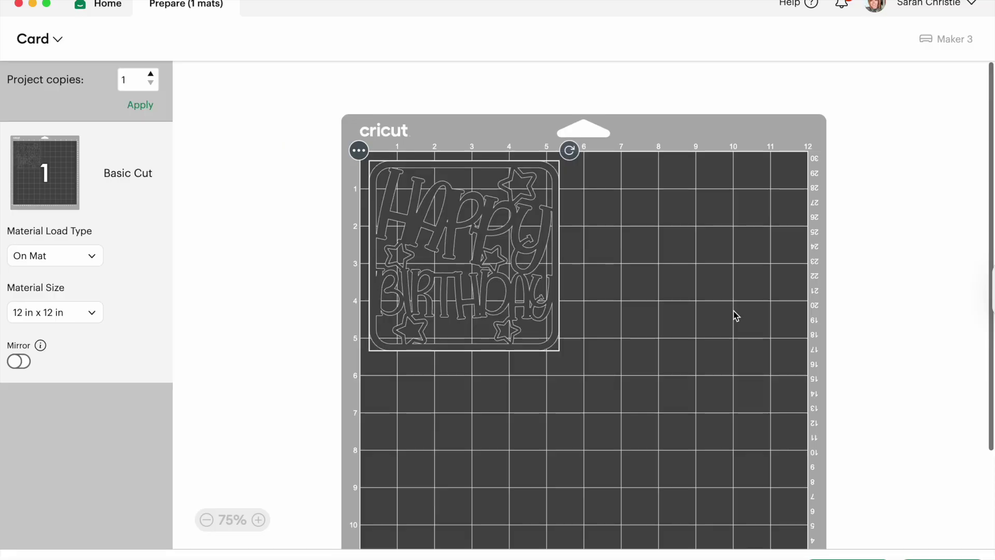
Continue to the cutting setup and set Glitter Cardstock as the base material
left_click(941, 557)
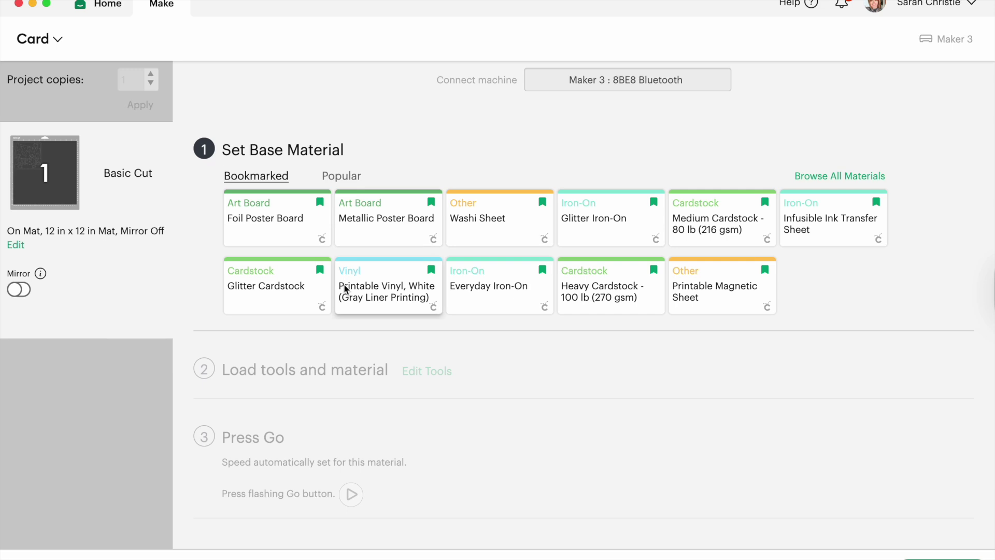
left_click(272, 287)
left_click(253, 204)
left_click(258, 226)
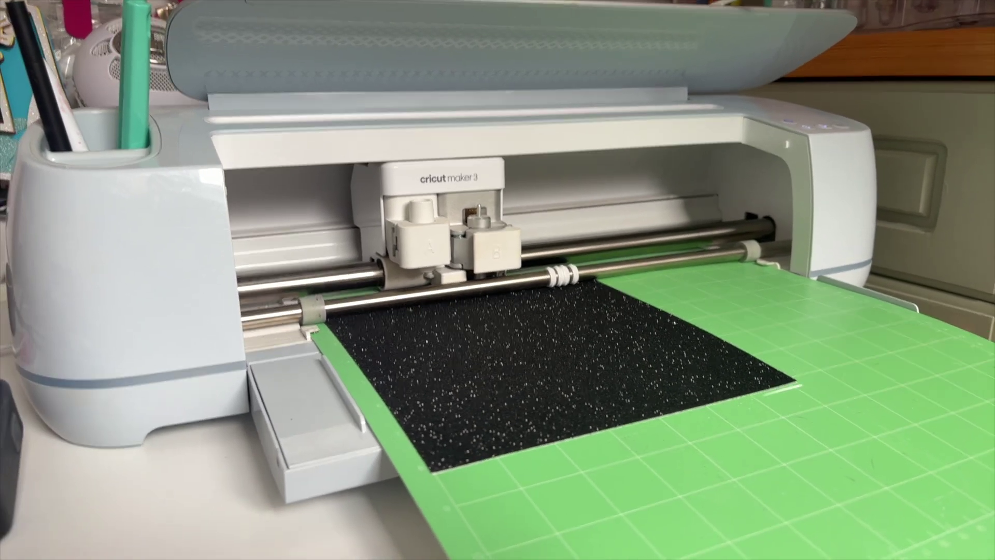